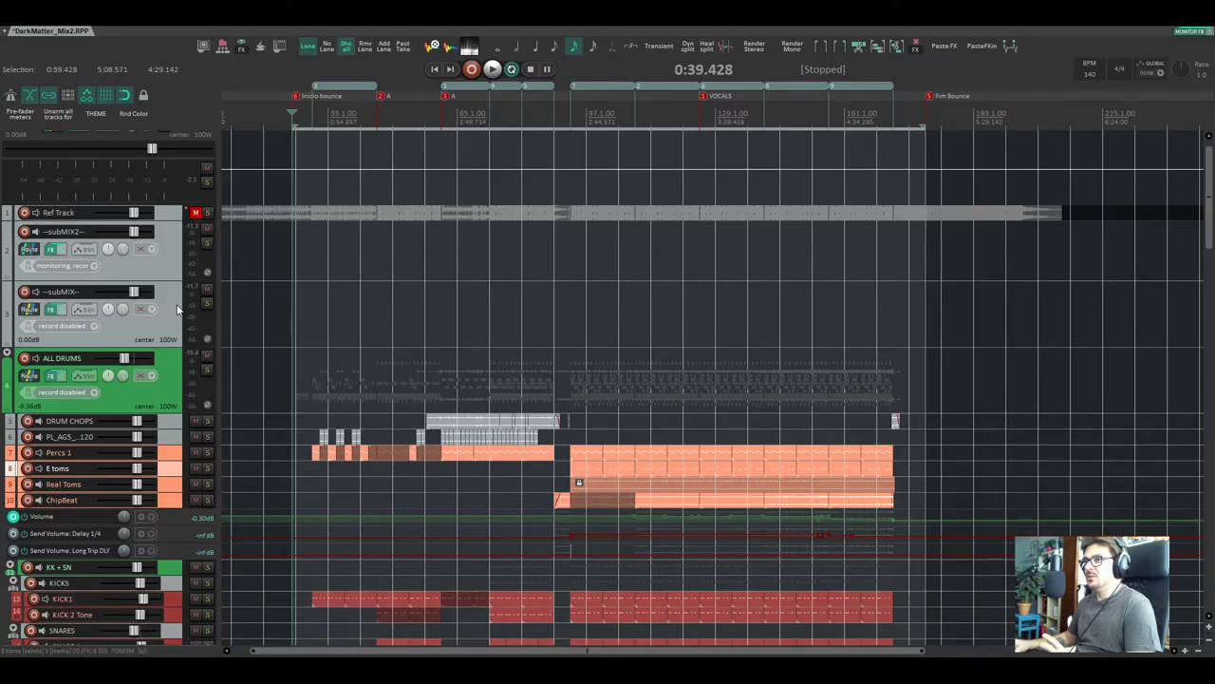
# Open the ALL DRUMS folder's routing window and select the DRUM CHOPS track while the routing window stays open.
pyautogui.click(160, 366)
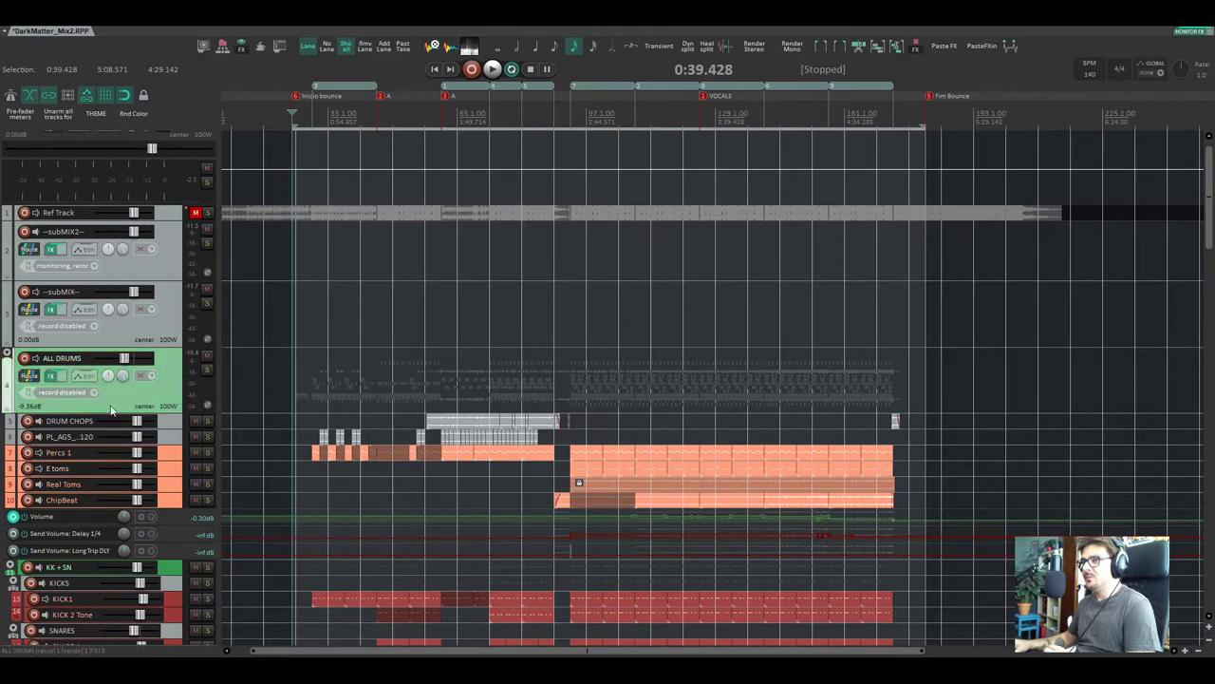
pyautogui.click(29, 376)
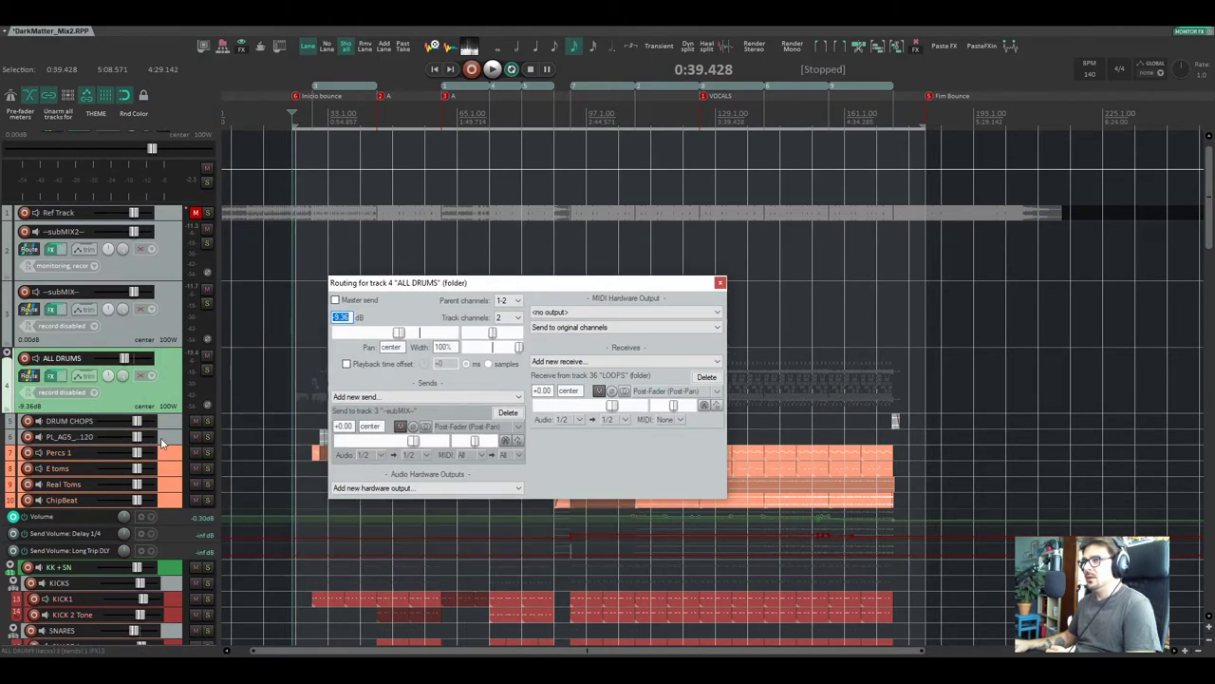
pyautogui.click(177, 395)
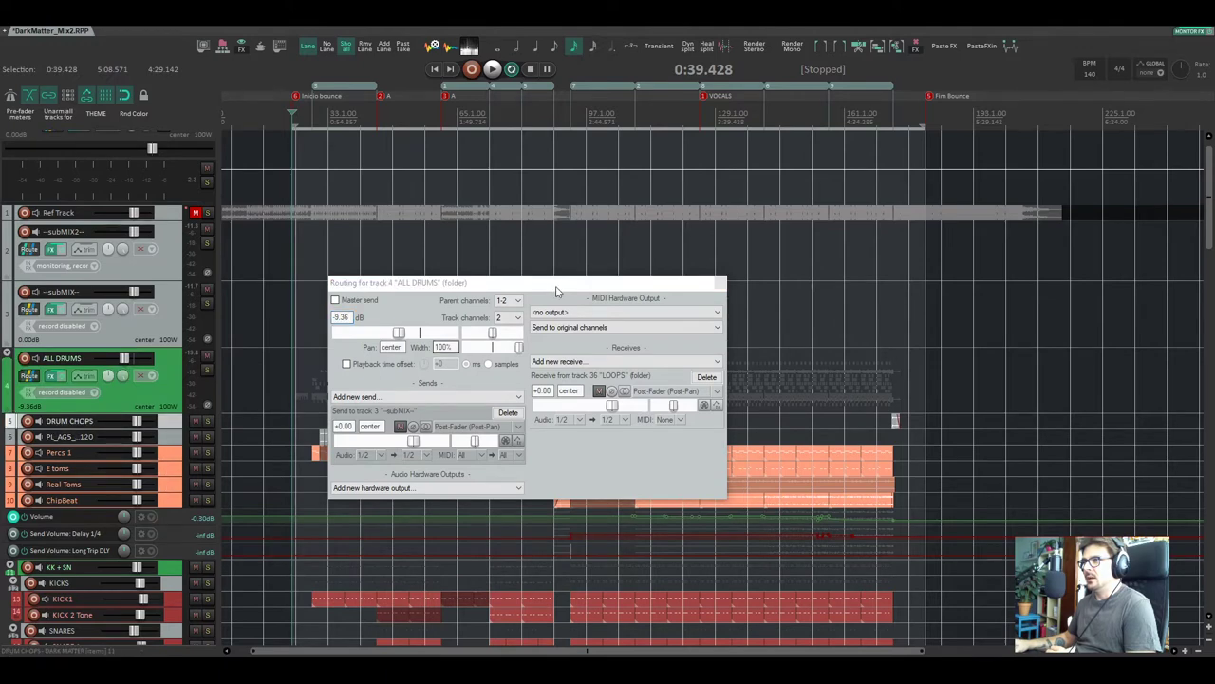
pyautogui.click(161, 42)
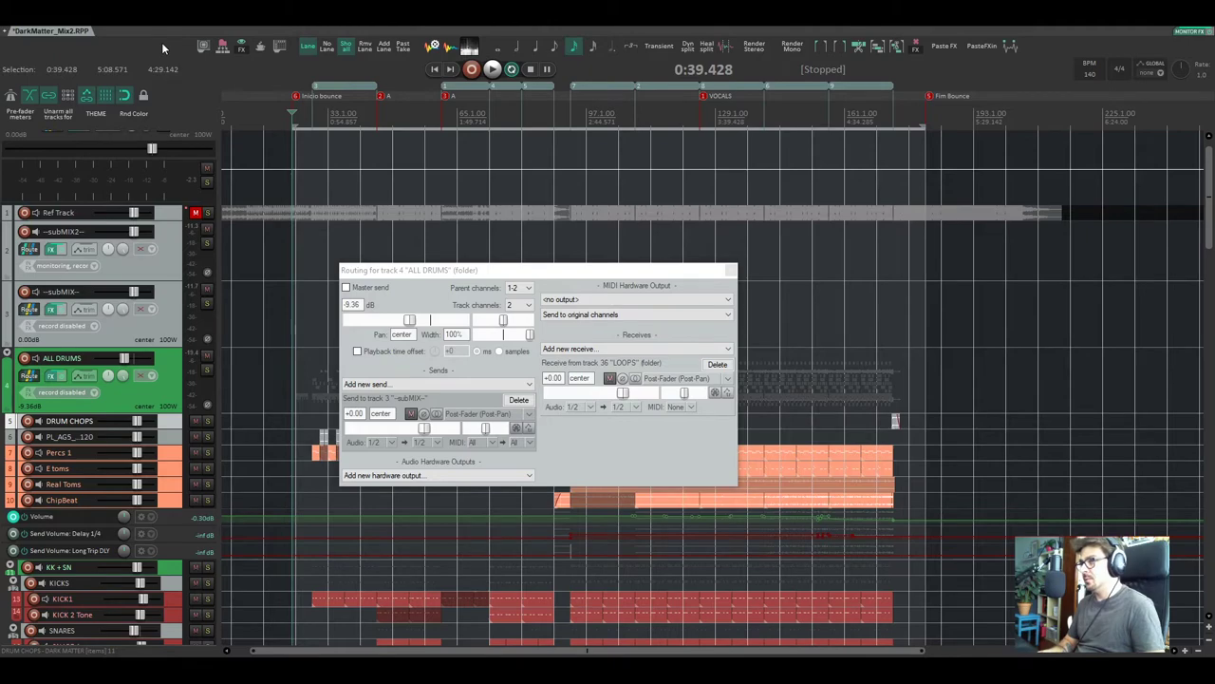
# Disable the option allowing snap grid, track envelope and routing windows to stay open in the advanced UI/system preferences.
pyautogui.hotkey('ctrl', 'p')
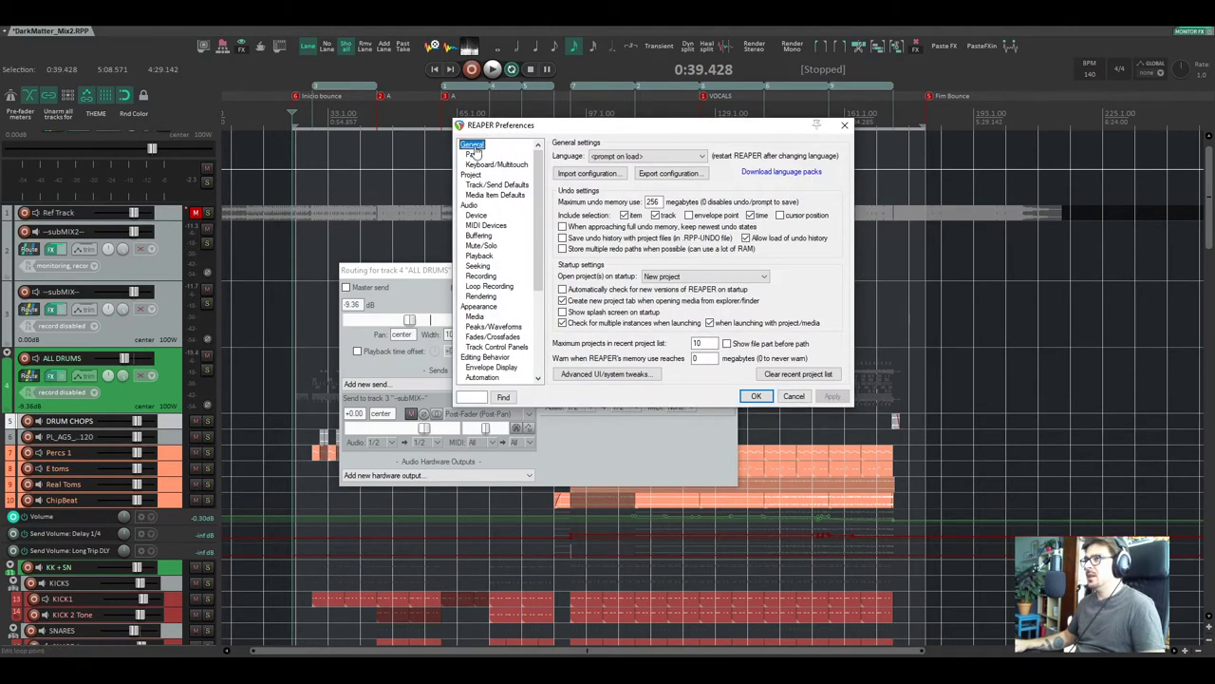
pyautogui.click(598, 374)
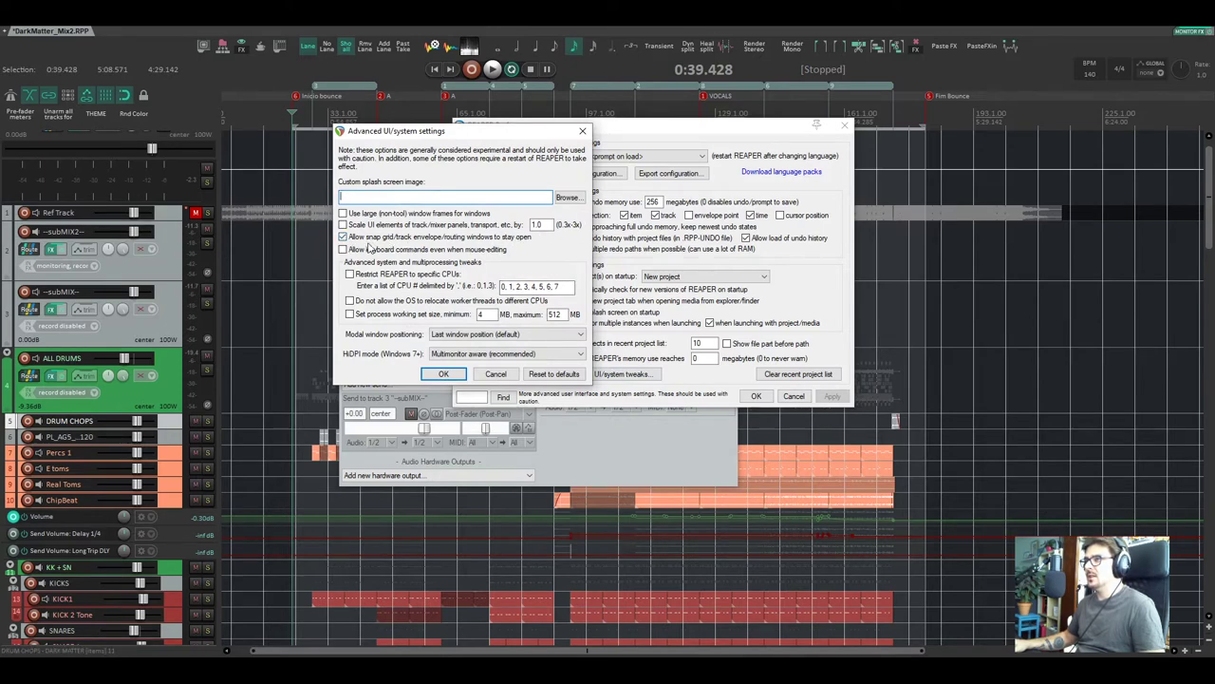
pyautogui.click(443, 373)
pyautogui.click(756, 395)
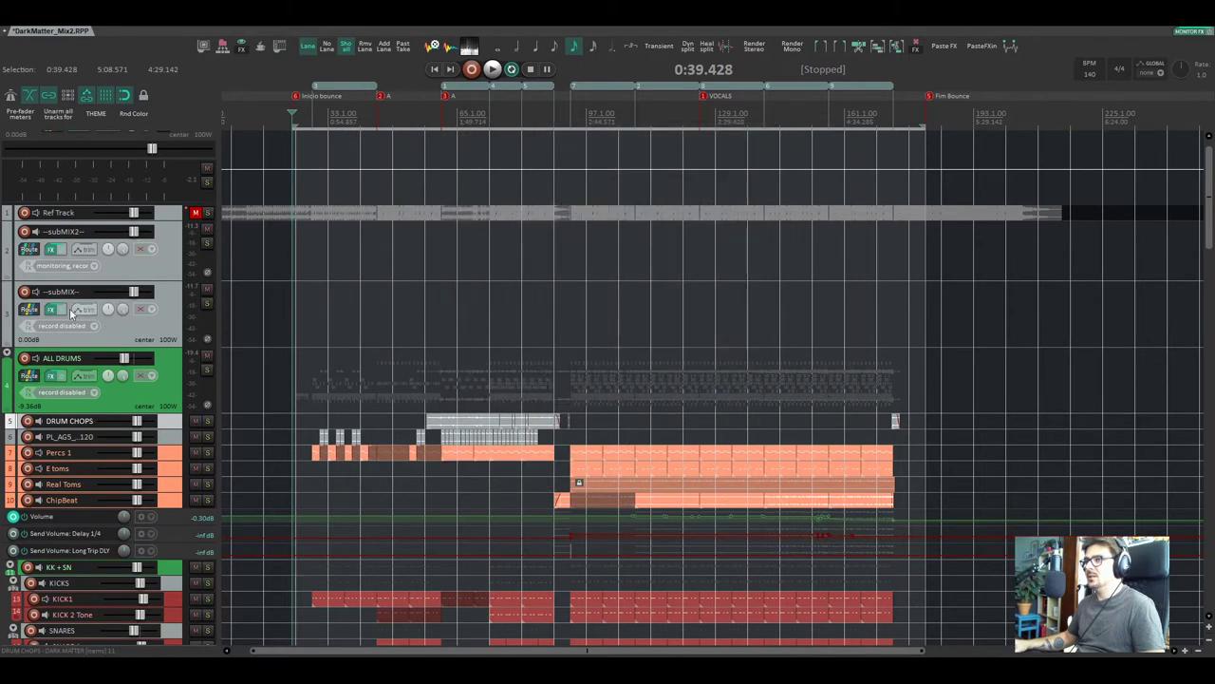
# Reopen the ALL DRUMS routing window to test its closing behaviour, and browse down the track list to the LOOPS folder.
pyautogui.click(28, 375)
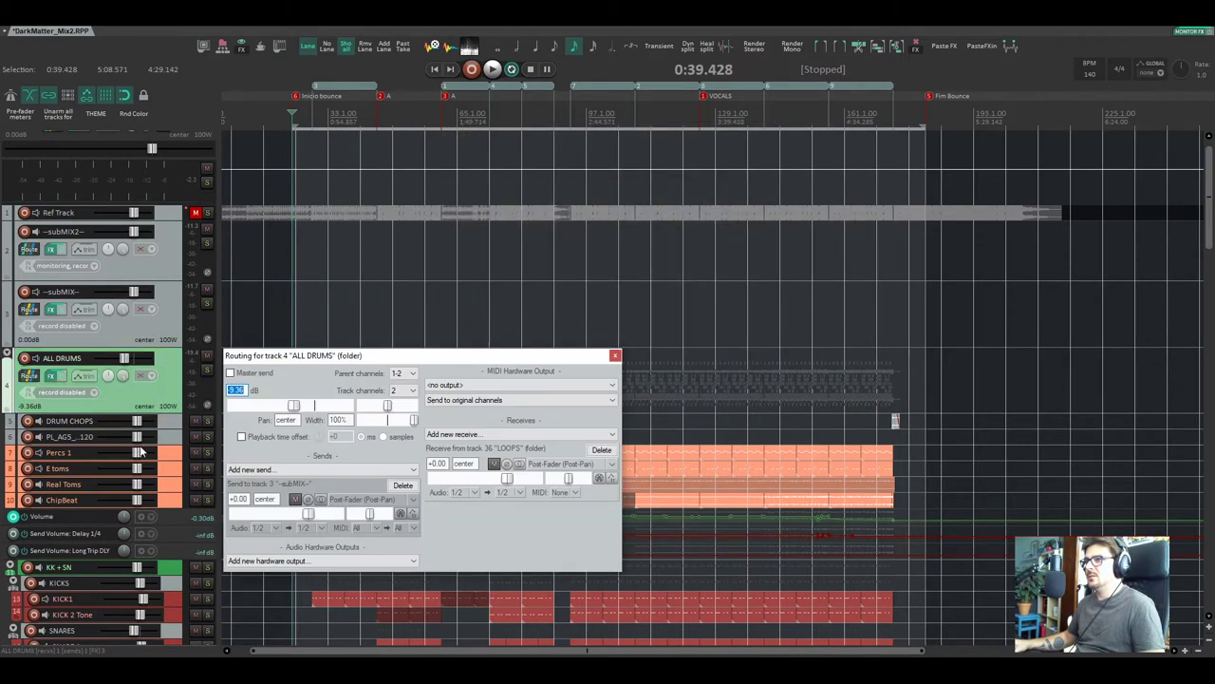
pyautogui.moveTo(353, 358); pyautogui.dragTo(460, 257)
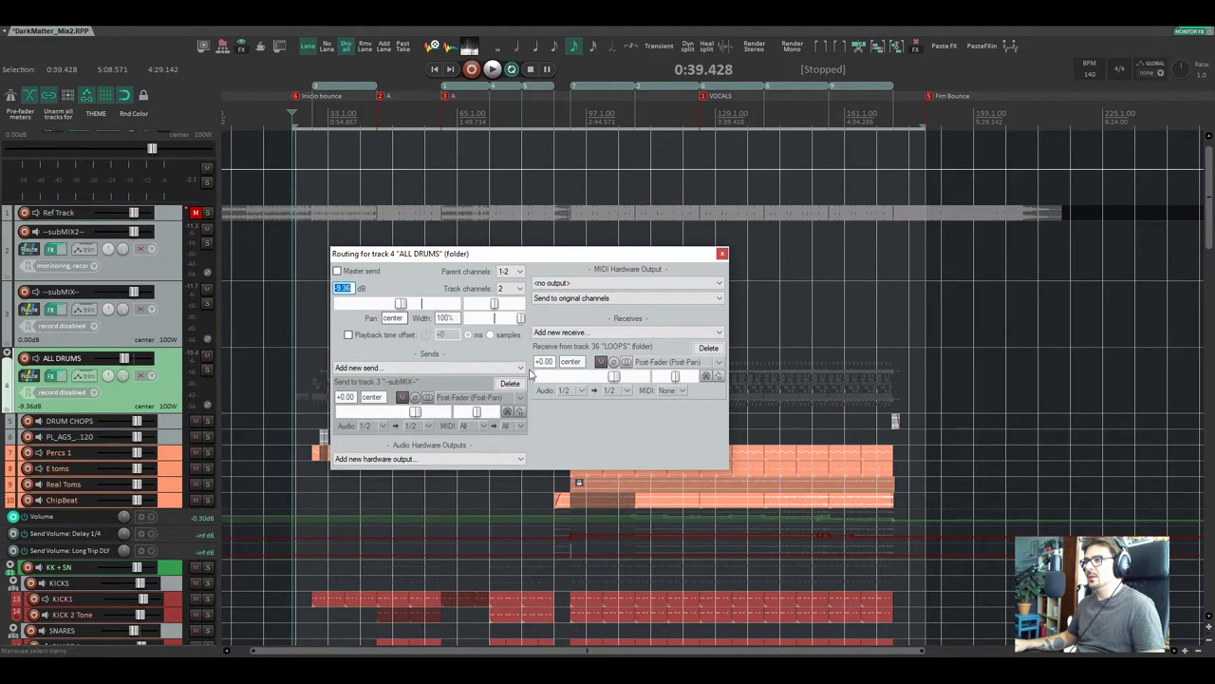
pyautogui.press('Escape')
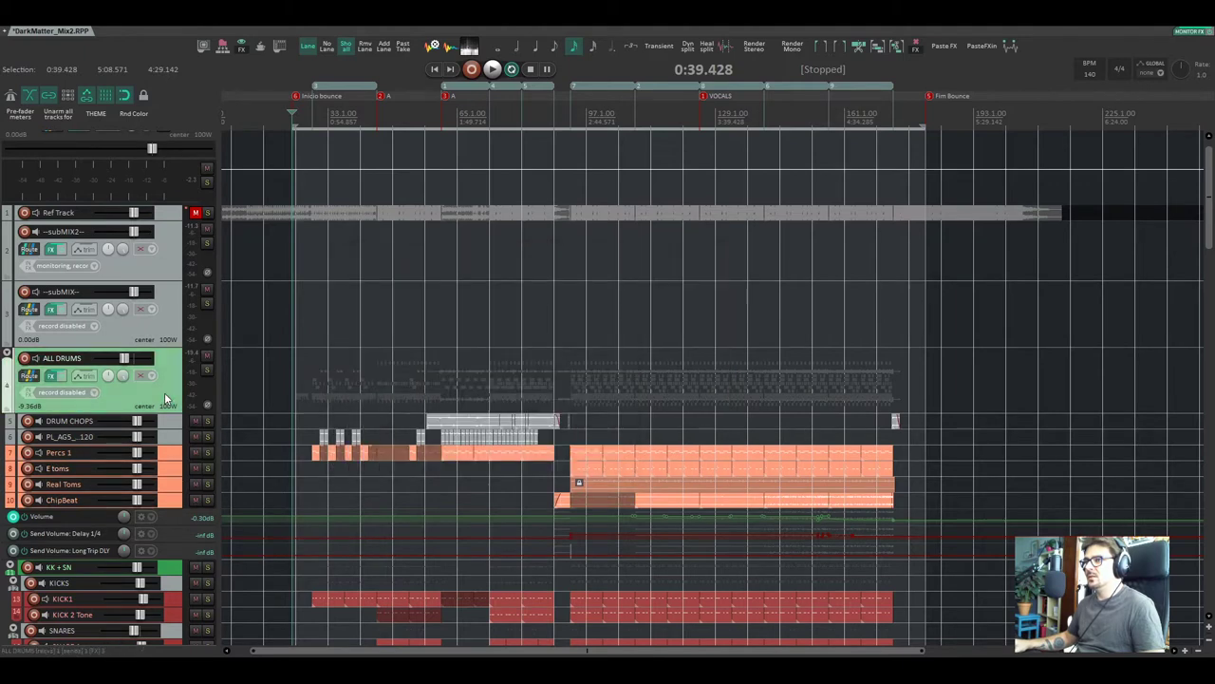
pyautogui.click(29, 375)
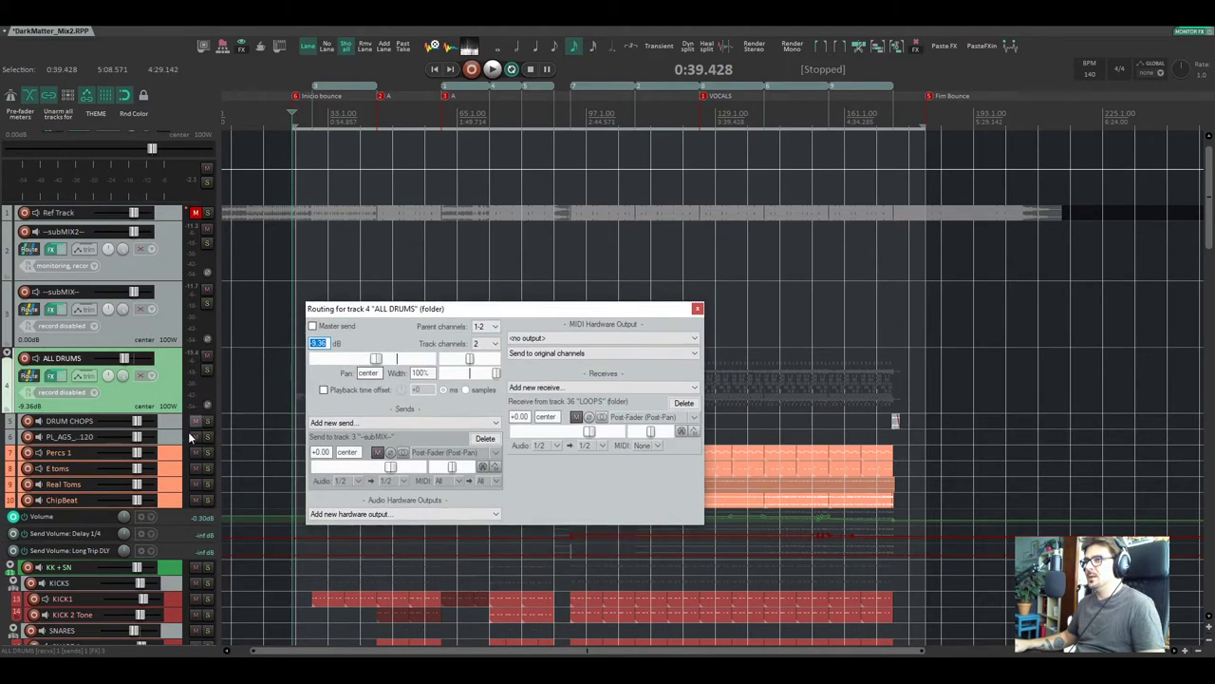
pyautogui.scroll(-4, 190, 437)
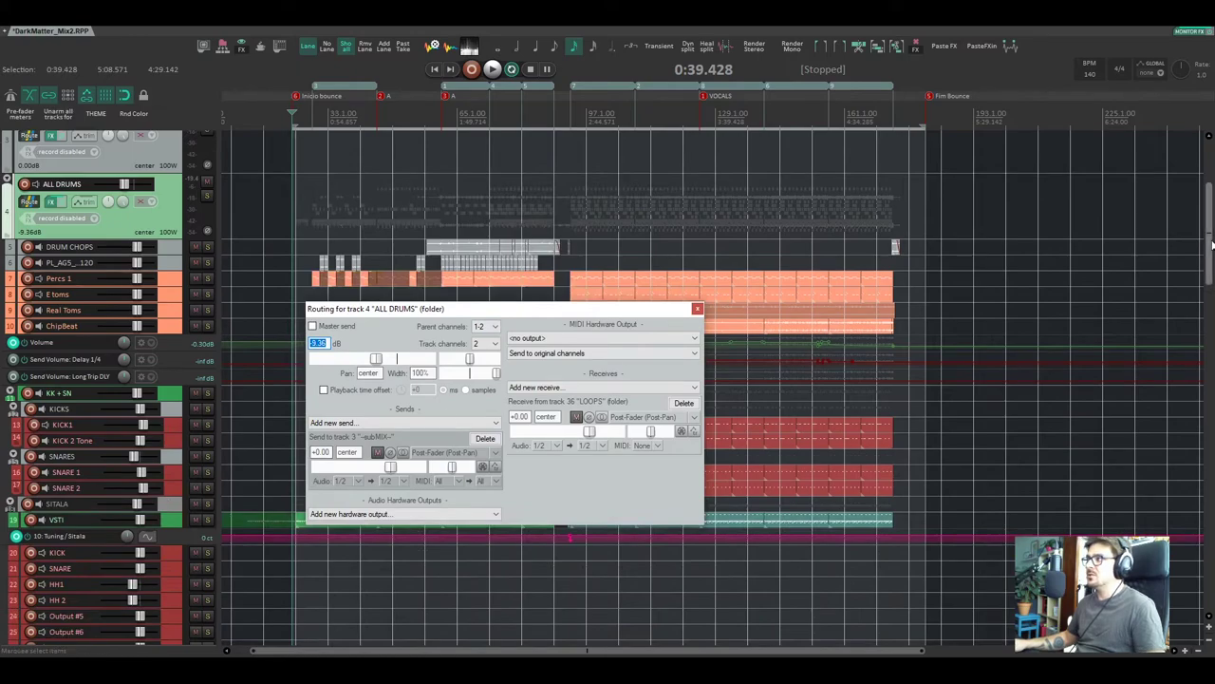
pyautogui.moveTo(1211, 245); pyautogui.dragTo(973, 290)
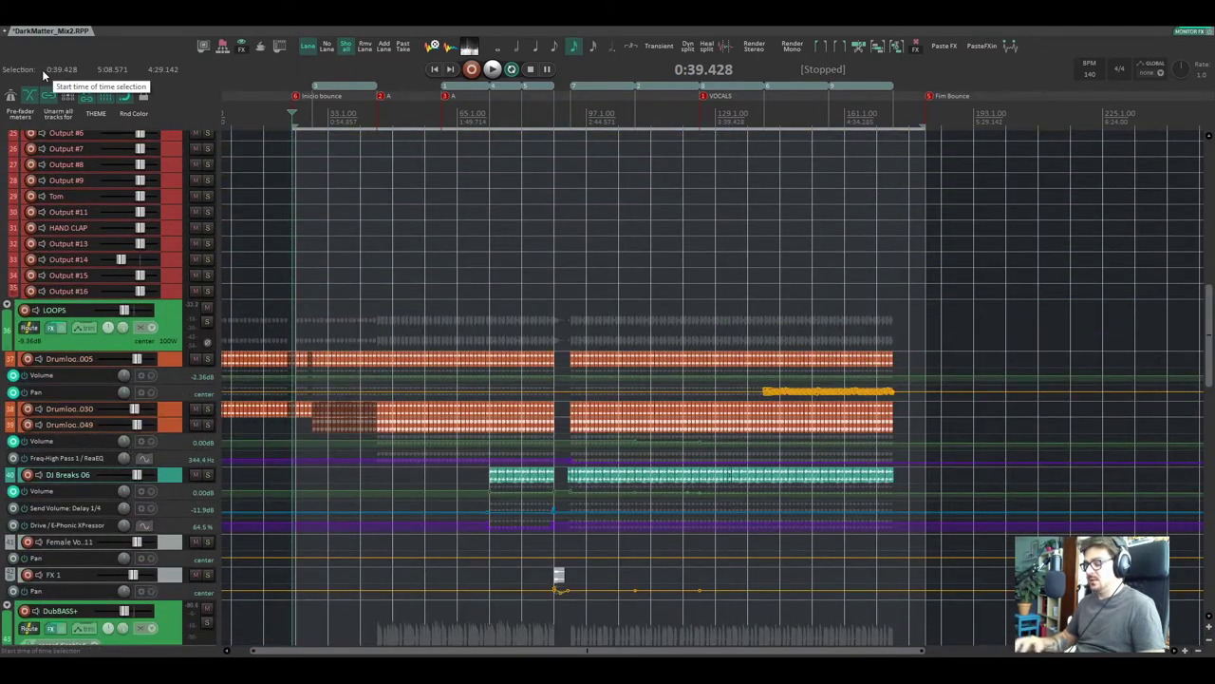
# Enable the option allowing snap grid, track envelope and routing windows to stay open in the advanced UI/system preferences.
pyautogui.hotkey('ctrl', 'p')
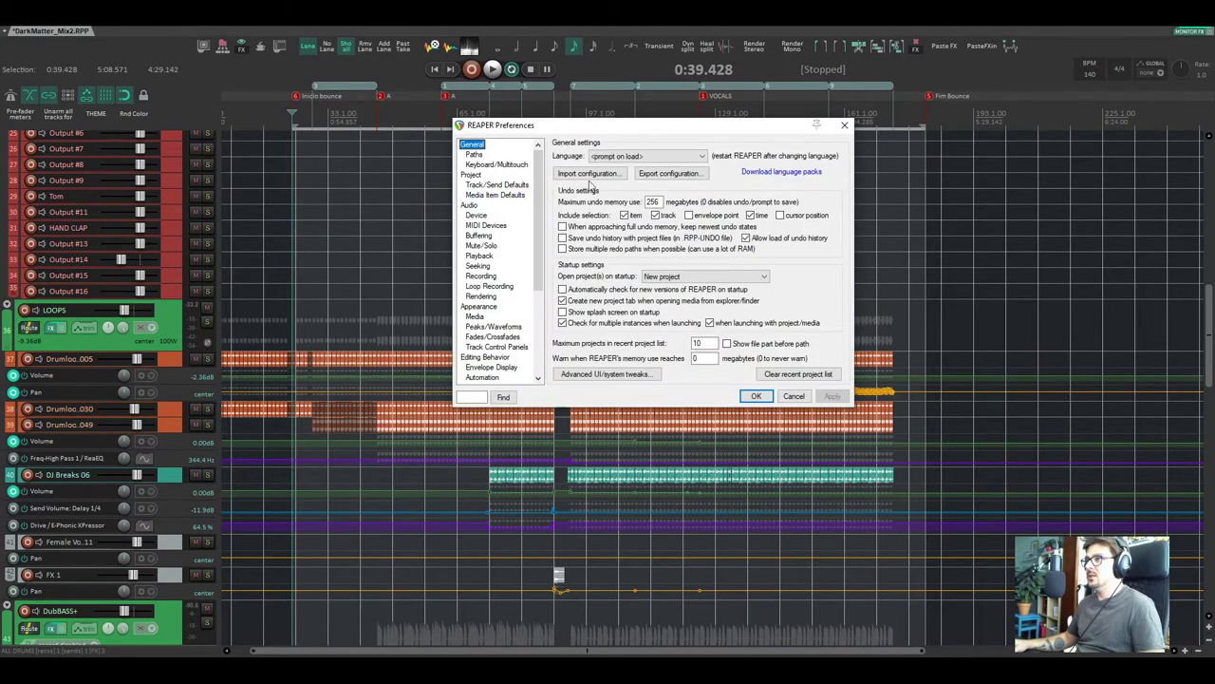
pyautogui.click(604, 373)
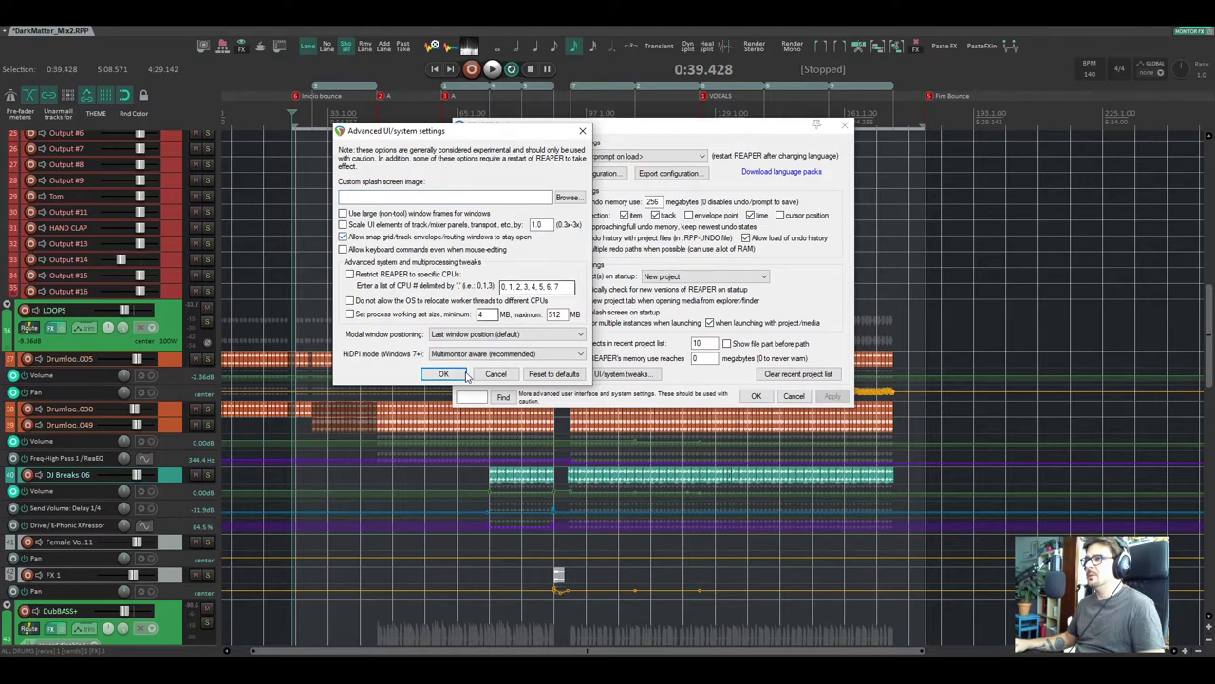
pyautogui.click(442, 373)
pyautogui.click(756, 395)
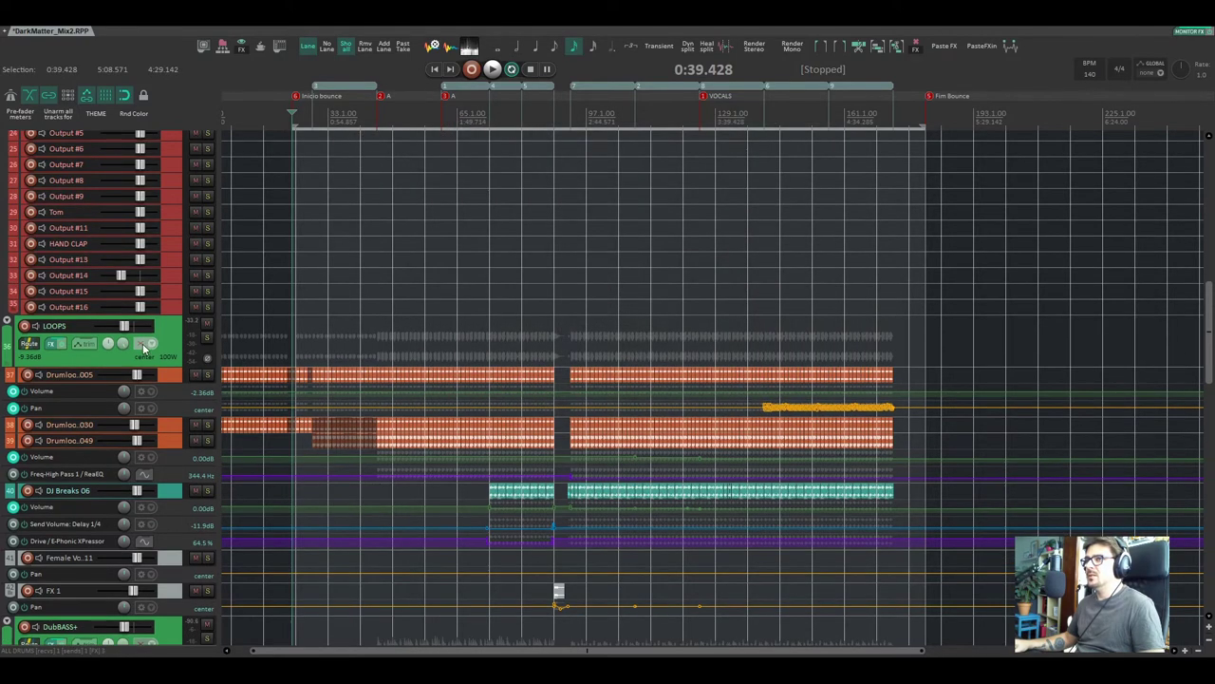
# View the LOOPS folder's routing, browse down to the ALL FX Synths tracks with it open, and close the routing window.
pyautogui.click(29, 343)
pyautogui.moveTo(373, 323); pyautogui.dragTo(689, 275)
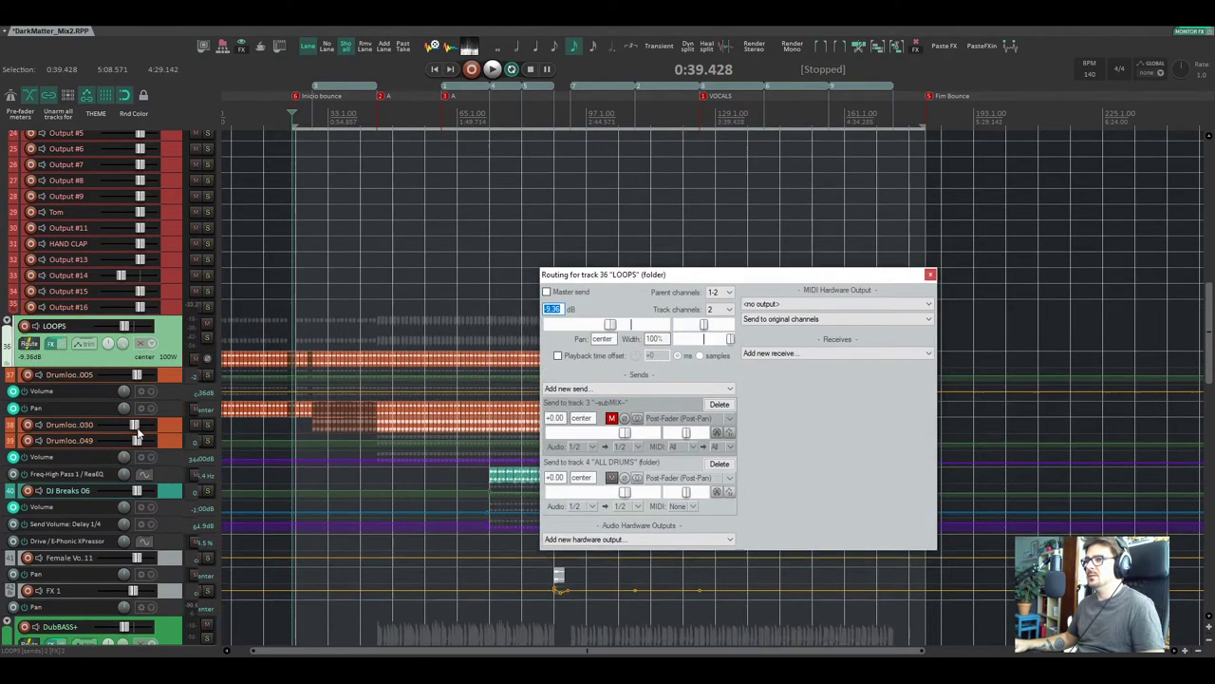
pyautogui.scroll(-3, 171, 418)
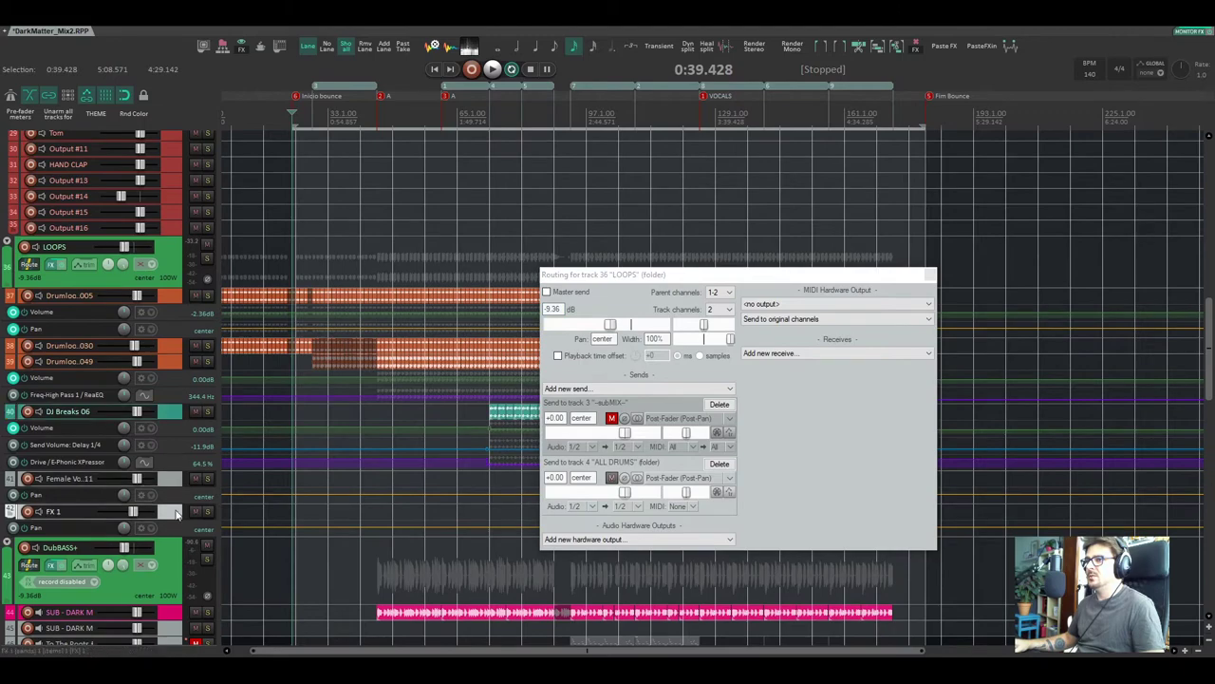
pyautogui.scroll(-3, 167, 517)
pyautogui.scroll(-2, 167, 522)
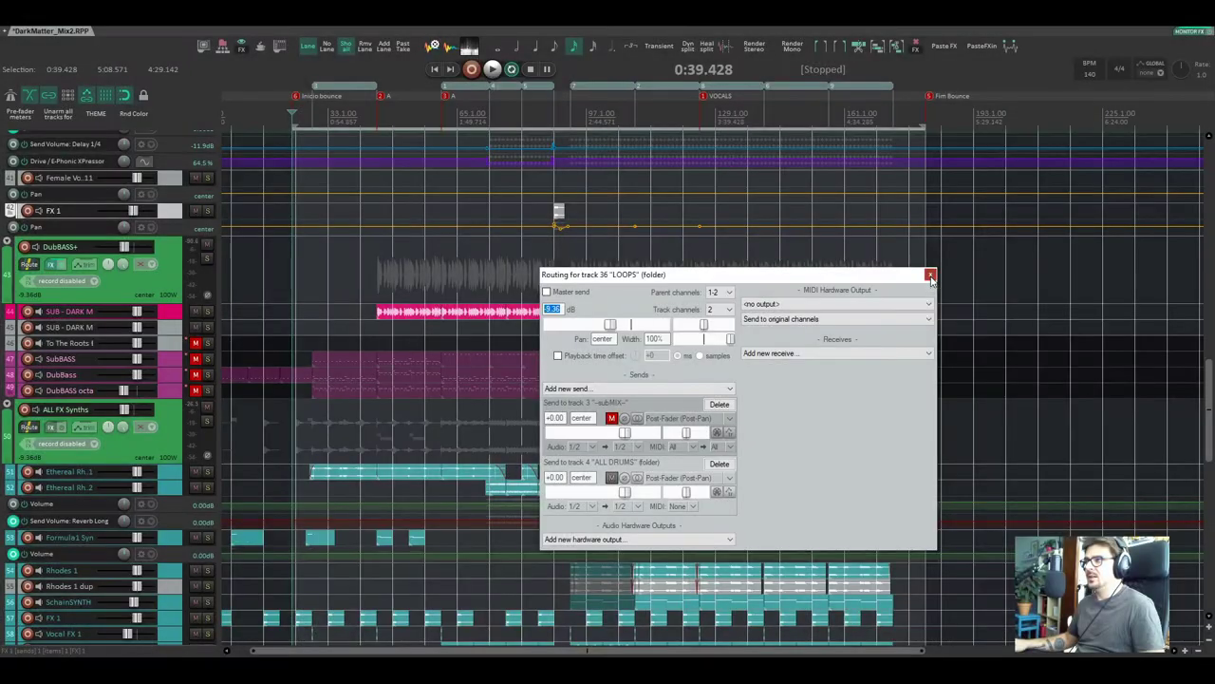
pyautogui.press('Escape')
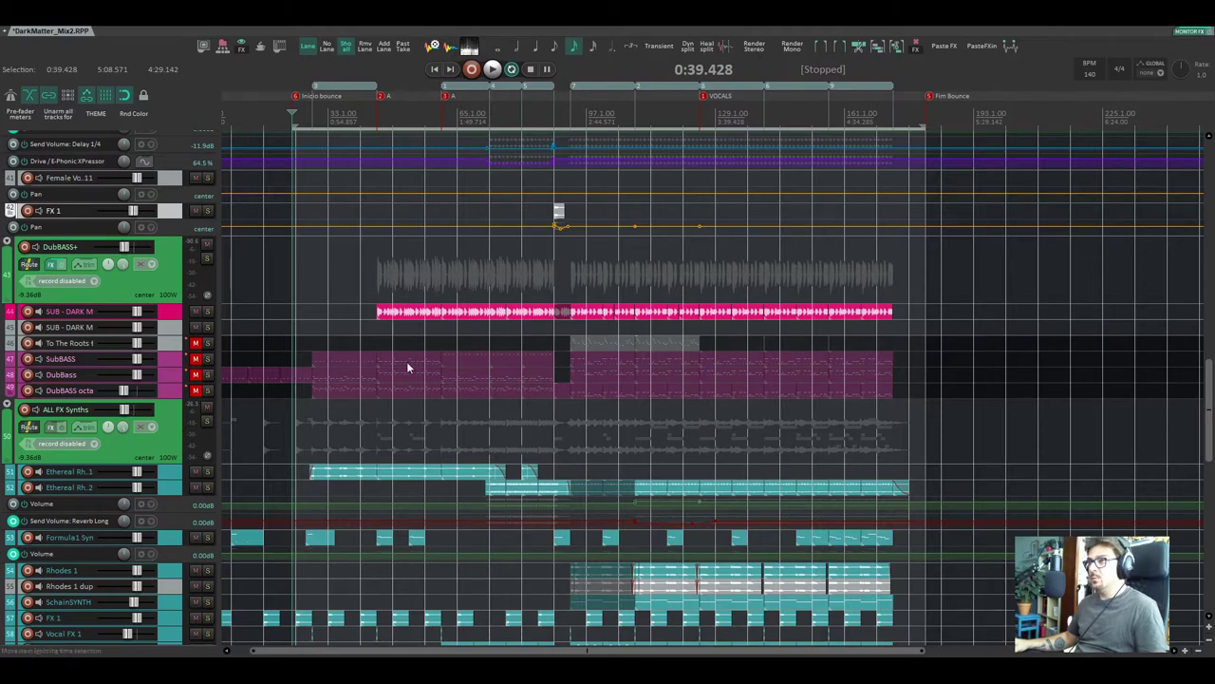
# Open the Project Bay beside the arrangement and look through its source media and media items lists.
pyautogui.click(55, 27)
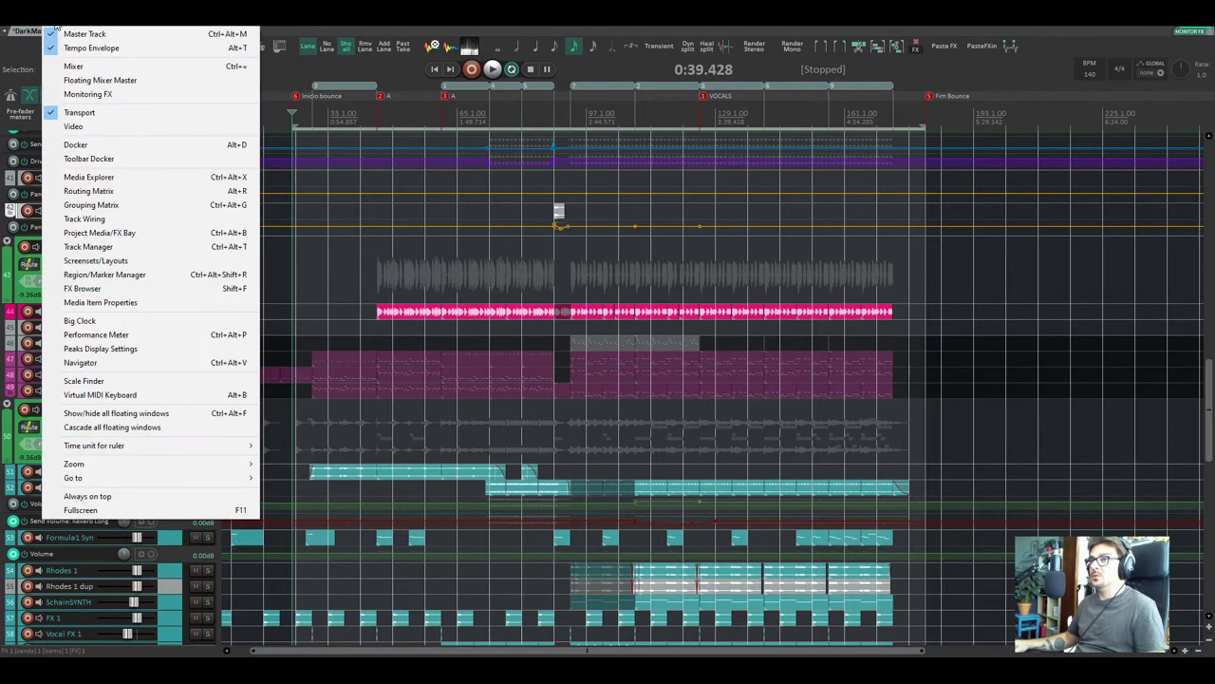
pyautogui.click(131, 235)
pyautogui.moveTo(797, 104); pyautogui.dragTo(730, 122)
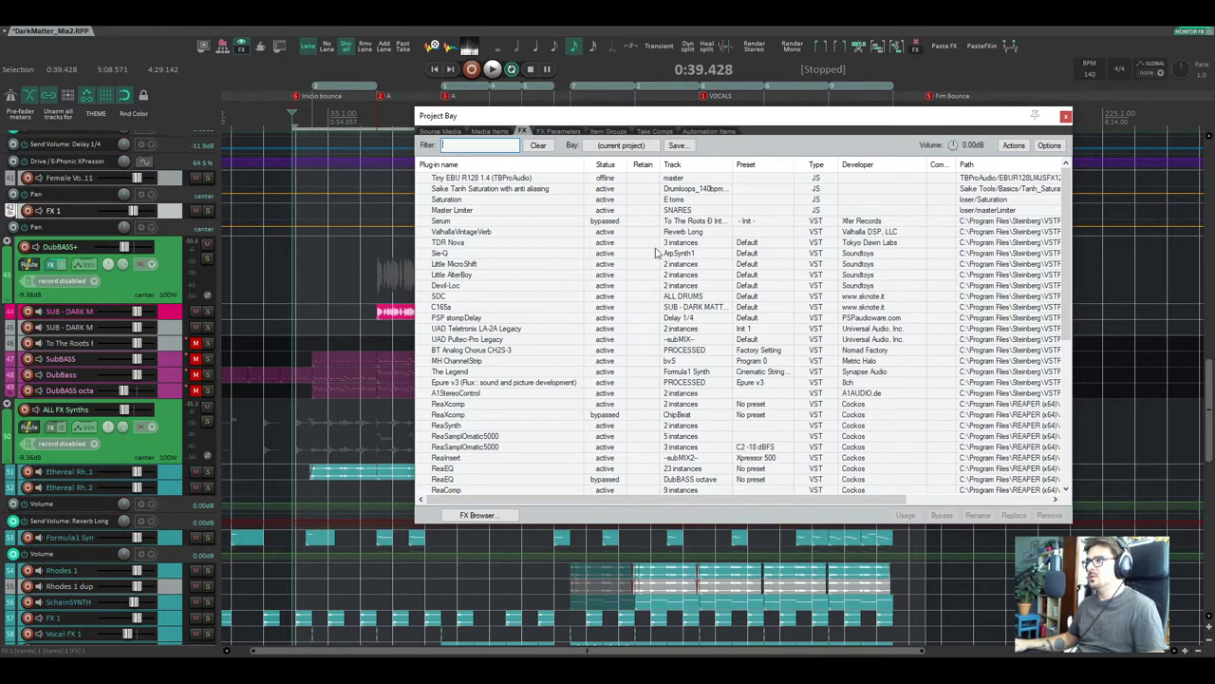
pyautogui.click(441, 132)
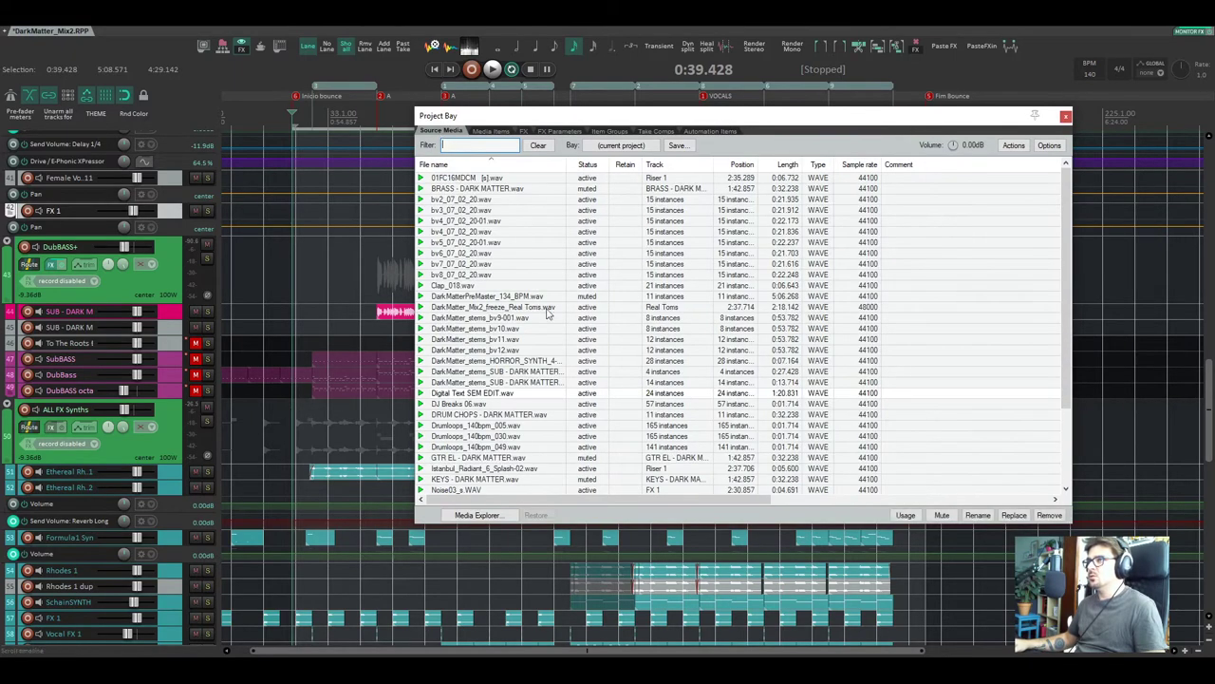
pyautogui.moveTo(956, 118); pyautogui.dragTo(929, 116)
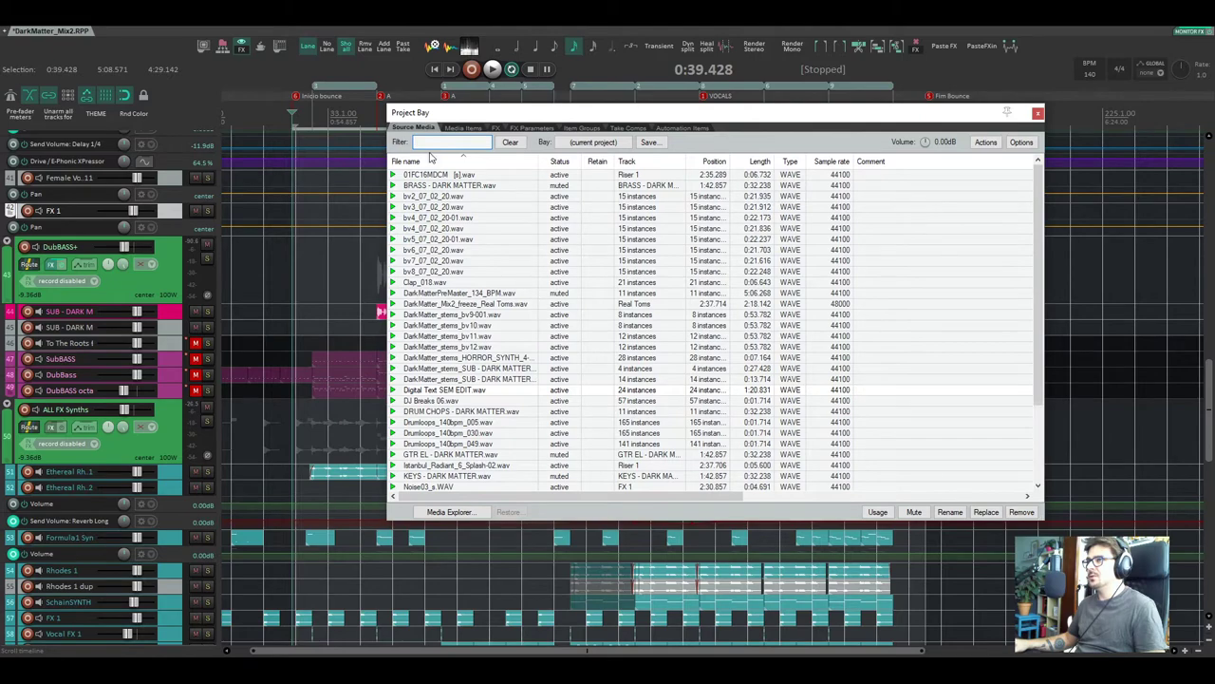
pyautogui.moveTo(446, 112); pyautogui.dragTo(729, 112)
pyautogui.scroll(-3, 525, 336)
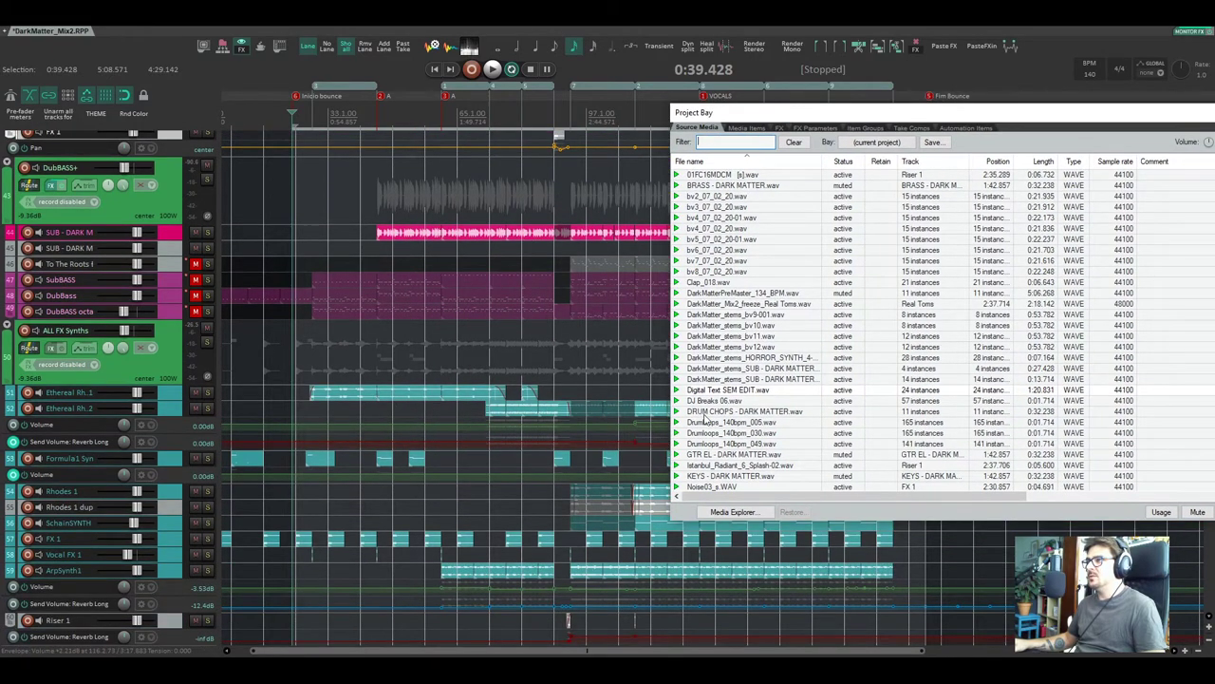
pyautogui.click(744, 128)
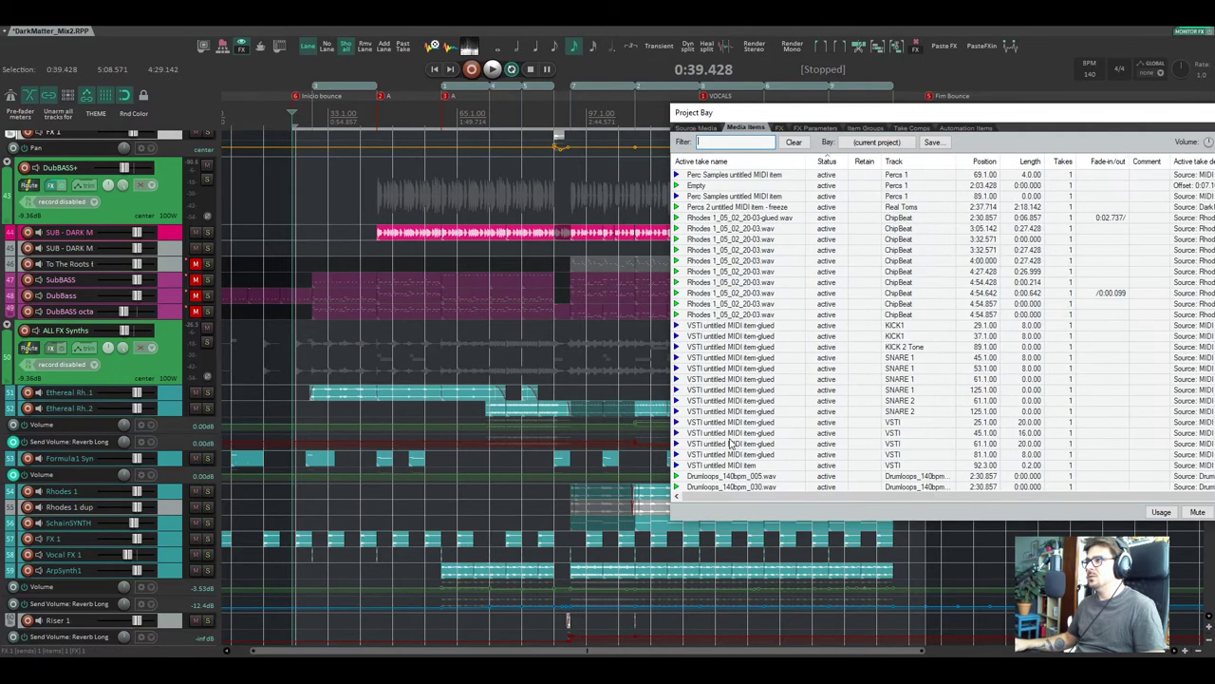
pyautogui.scroll(-8, 731, 443)
# Locate source media in the arrangement from the Project Bay, including the Drumloops_140bpm_049, Rhodes 1_05_02_20-03-glued and DarkMatter_stems_SUB files.
pyautogui.click(699, 129)
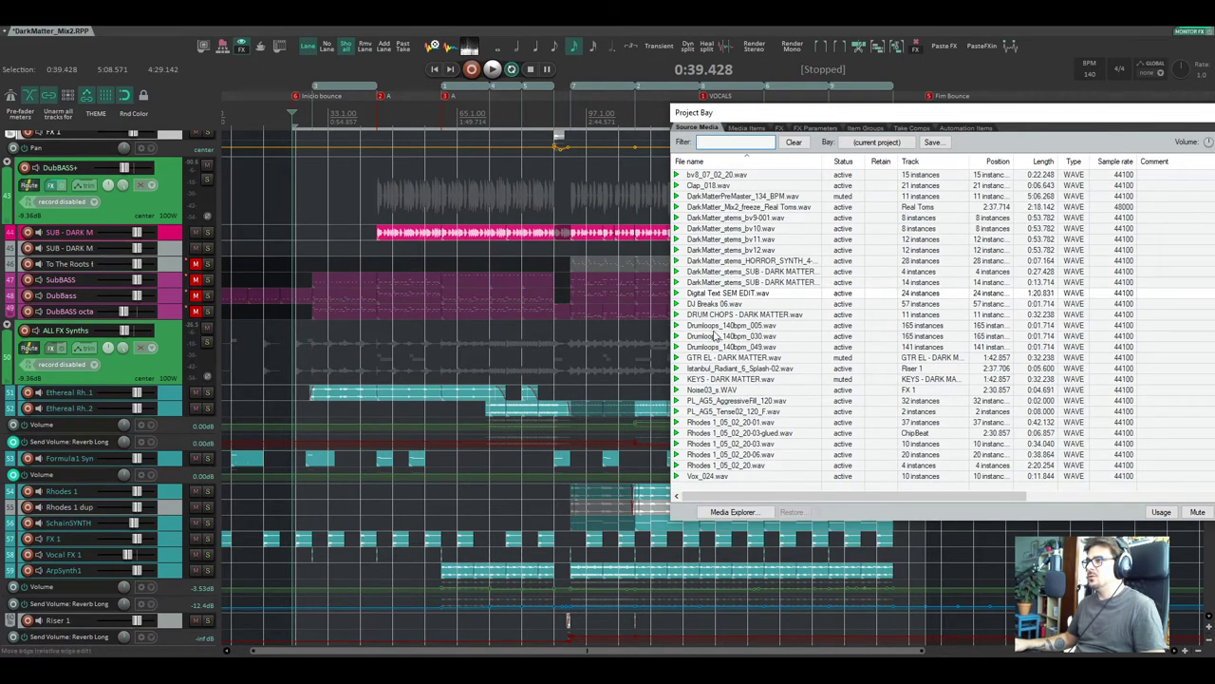
pyautogui.click(720, 327)
pyautogui.click(718, 347)
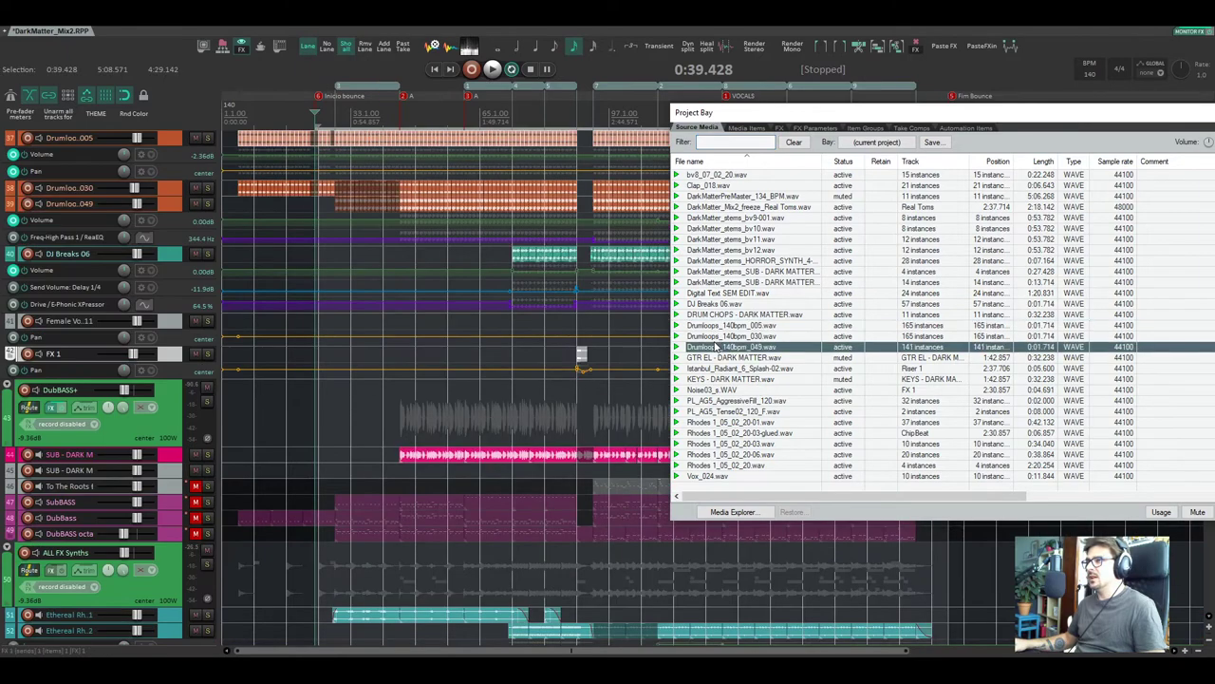
pyautogui.click(714, 379)
pyautogui.click(723, 433)
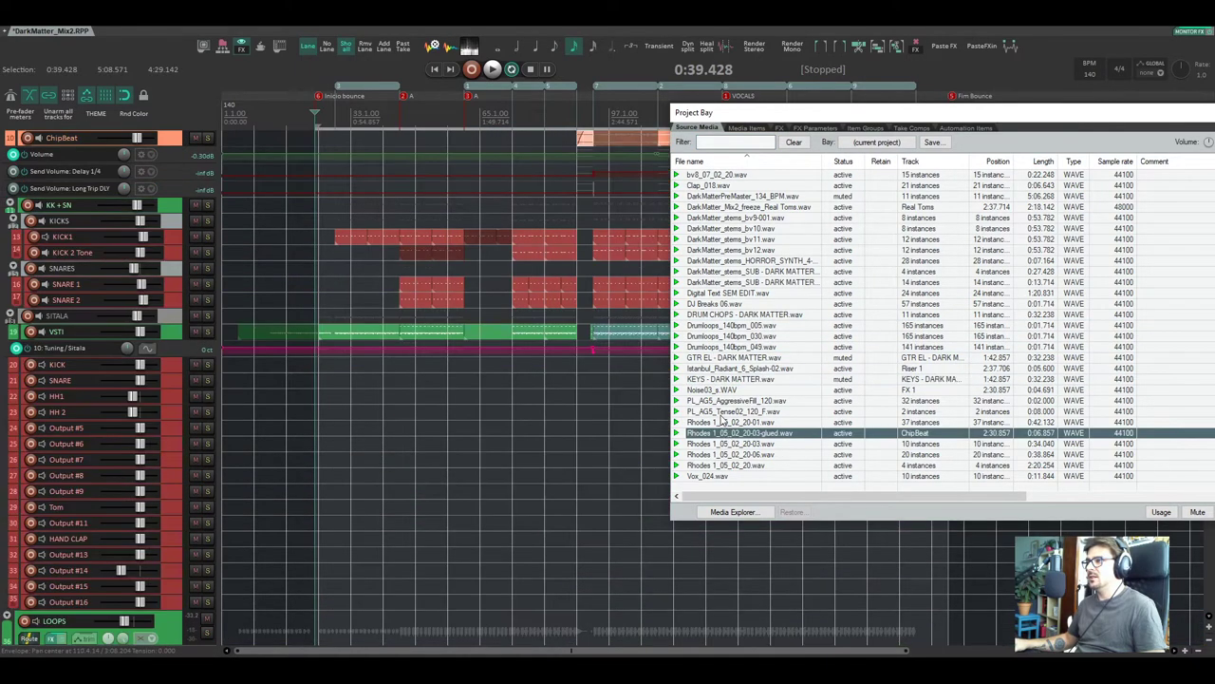
pyautogui.click(760, 272)
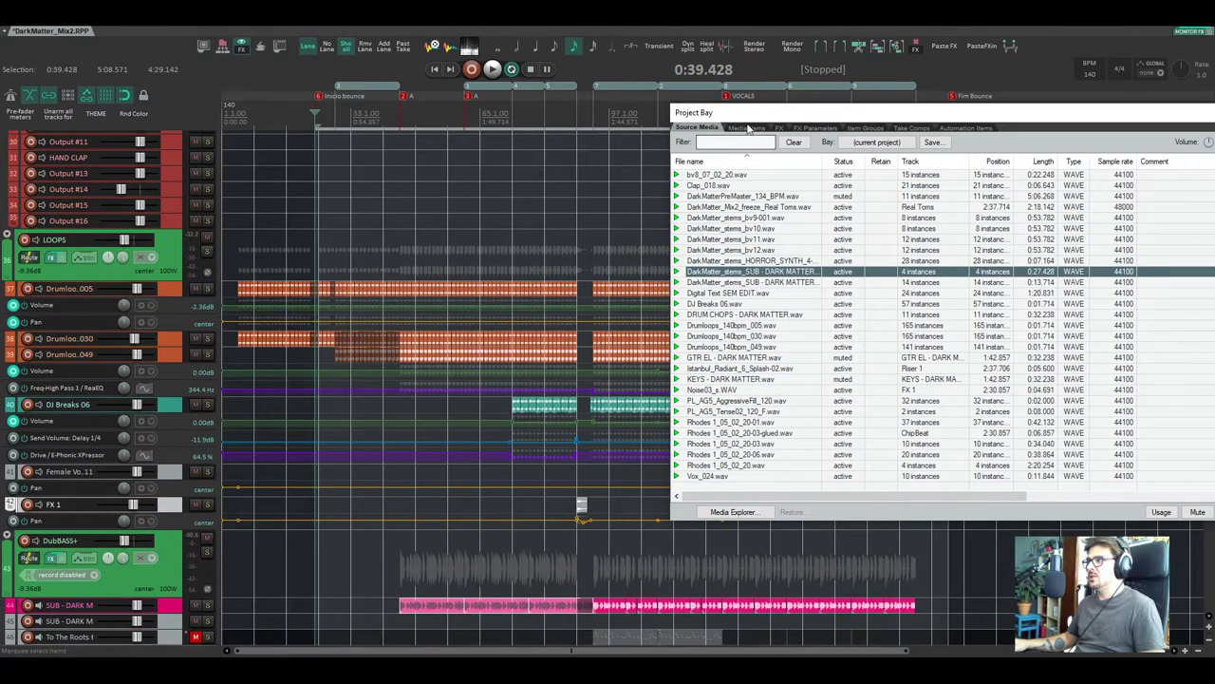
# Locate individual Rhodes 1_05_02_20-01.wav items of the Ethereal Rhodes2 track from the Project Bay's media items list.
pyautogui.click(747, 128)
pyautogui.scroll(-2, 746, 361)
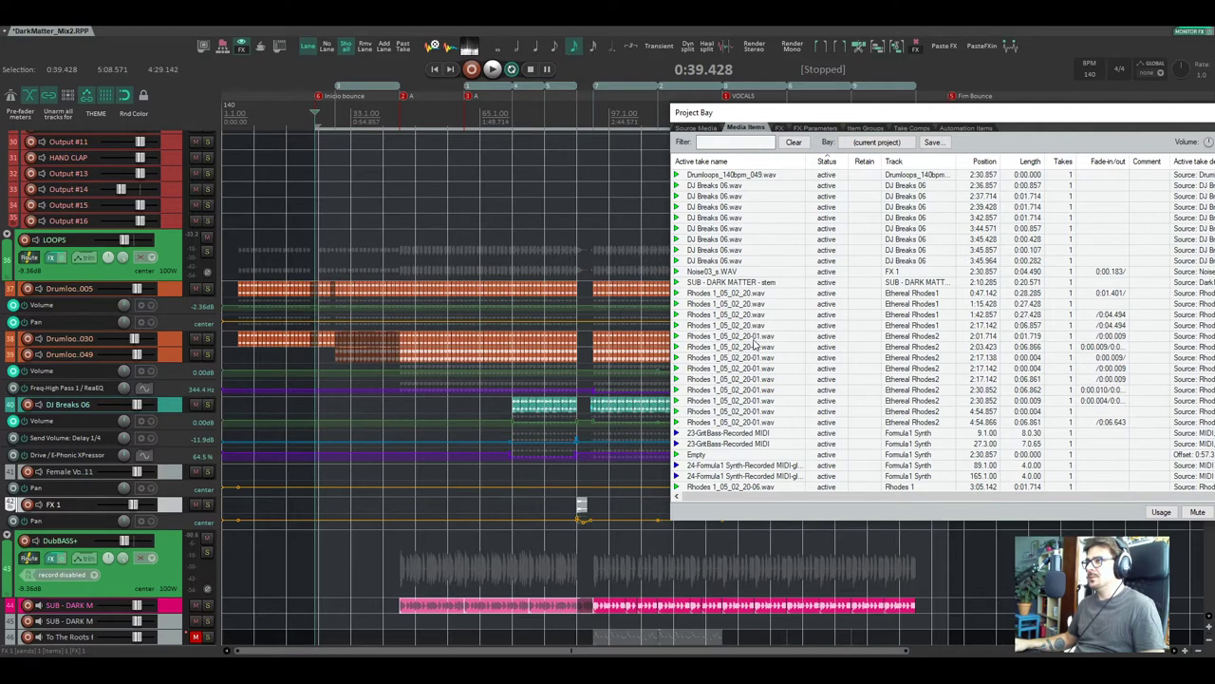
pyautogui.click(741, 348)
pyautogui.click(741, 359)
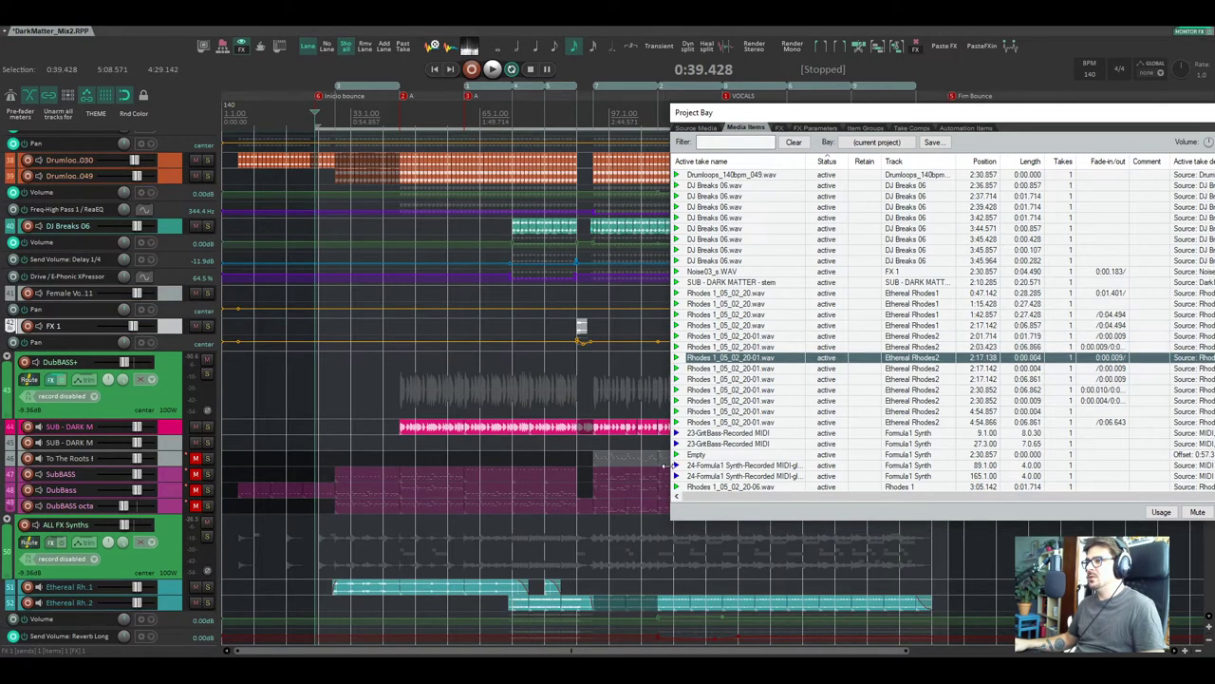
pyautogui.click(739, 346)
pyautogui.click(729, 337)
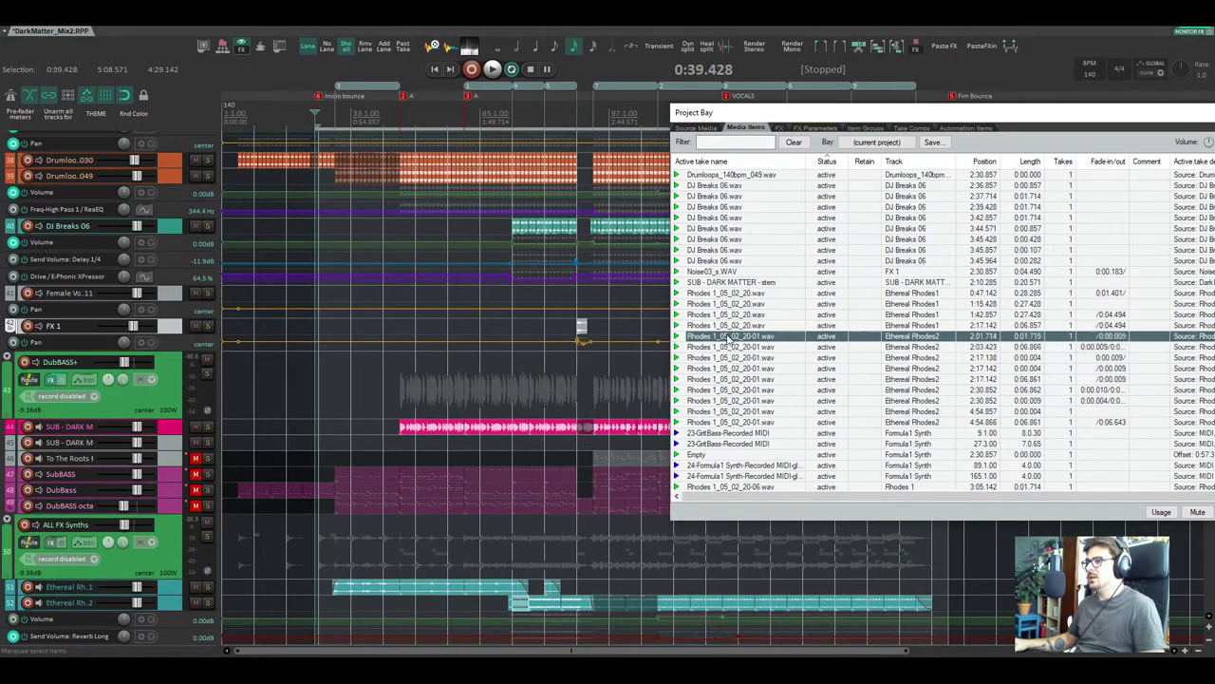
pyautogui.click(725, 347)
pyautogui.click(722, 358)
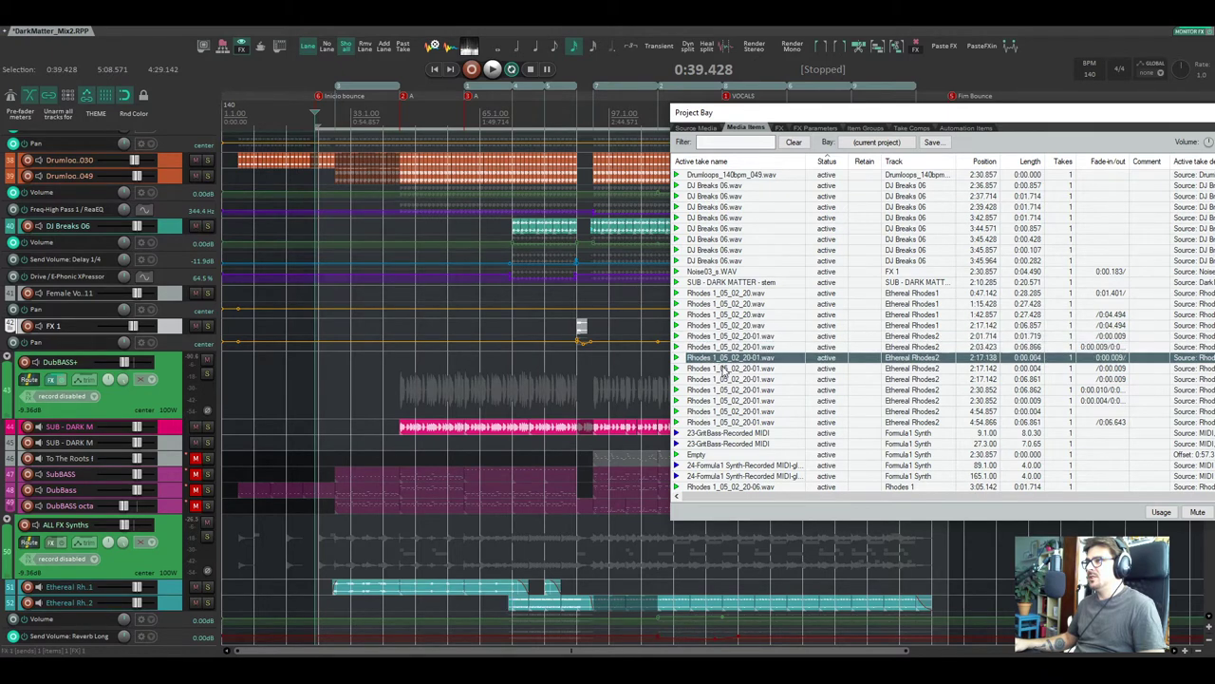
pyautogui.click(725, 369)
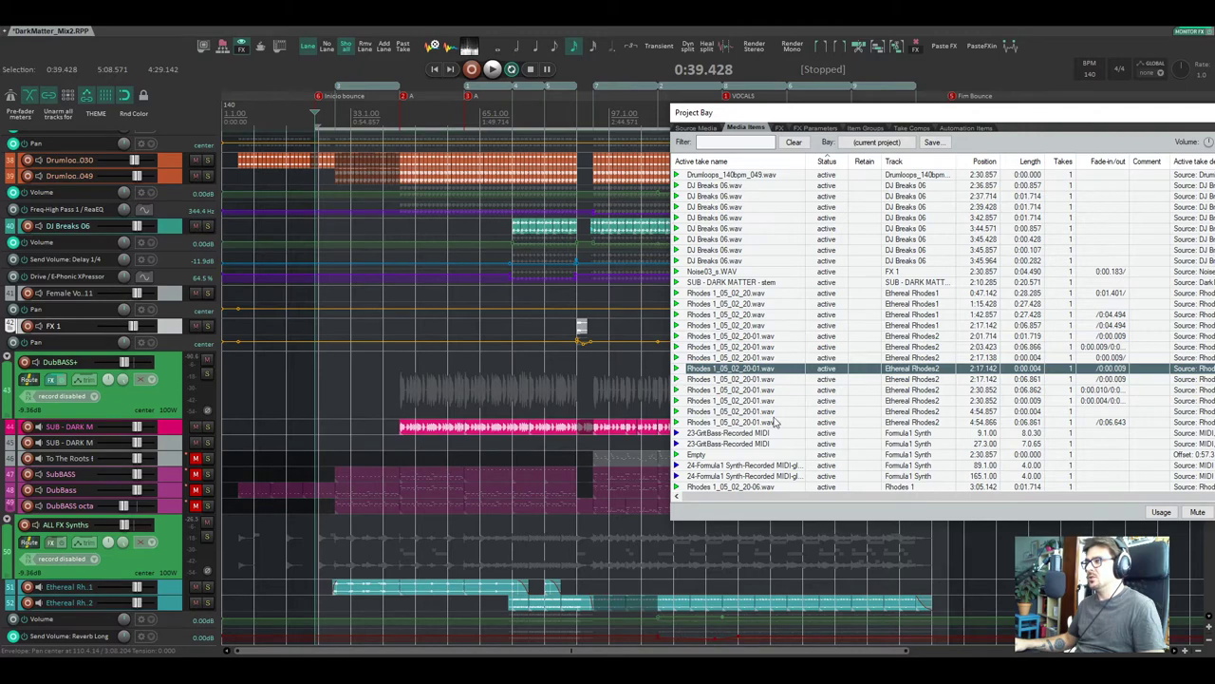
# Move the Project Bay over the arrangement and look through its FX list of the project's plug-ins.
pyautogui.moveTo(806, 115); pyautogui.dragTo(617, 119)
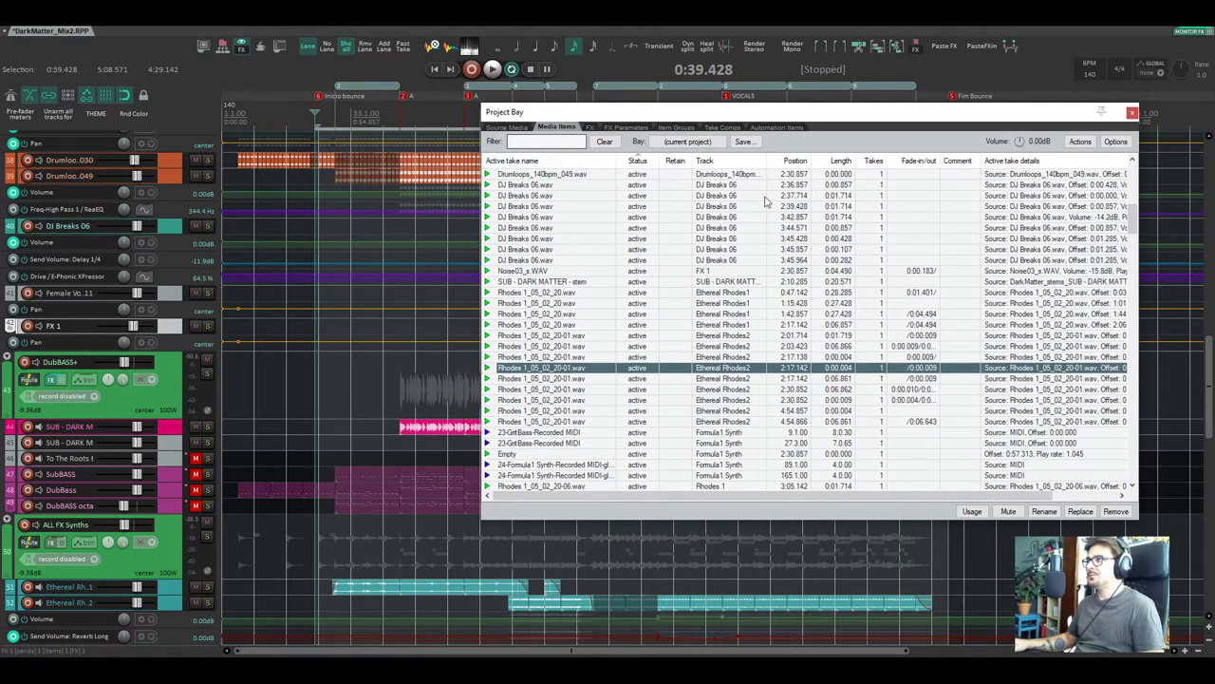
pyautogui.click(590, 128)
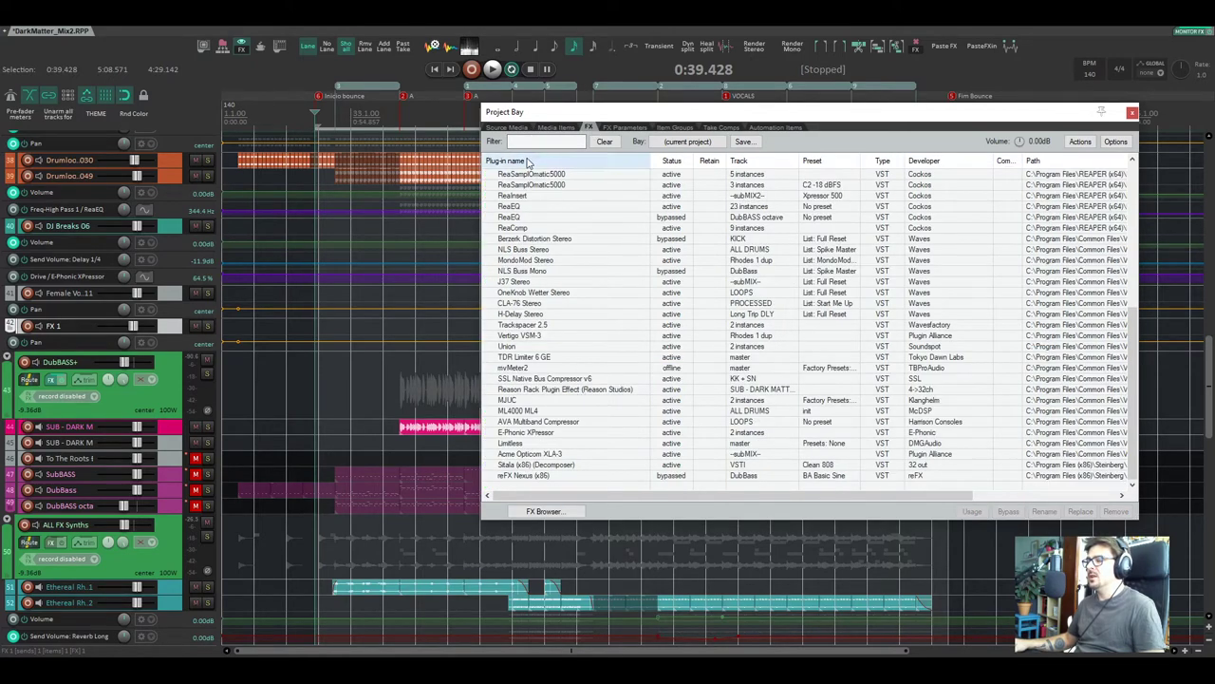
pyautogui.scroll(8, 581, 180)
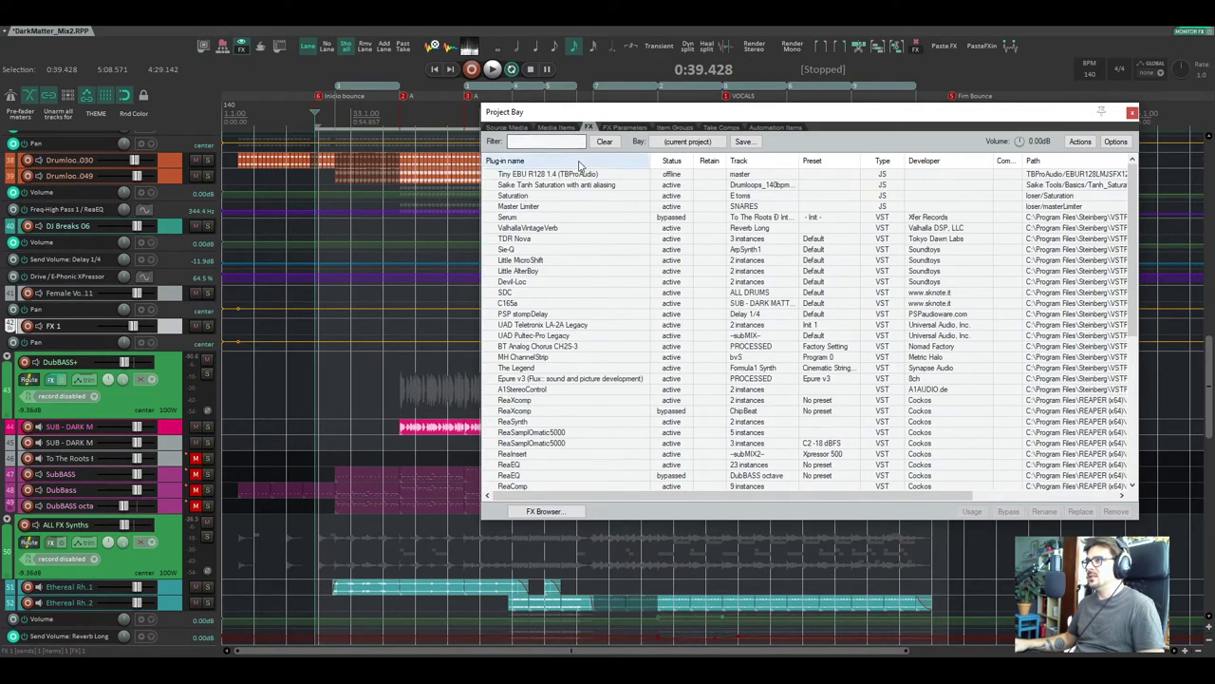
pyautogui.moveTo(600, 113); pyautogui.dragTo(573, 112)
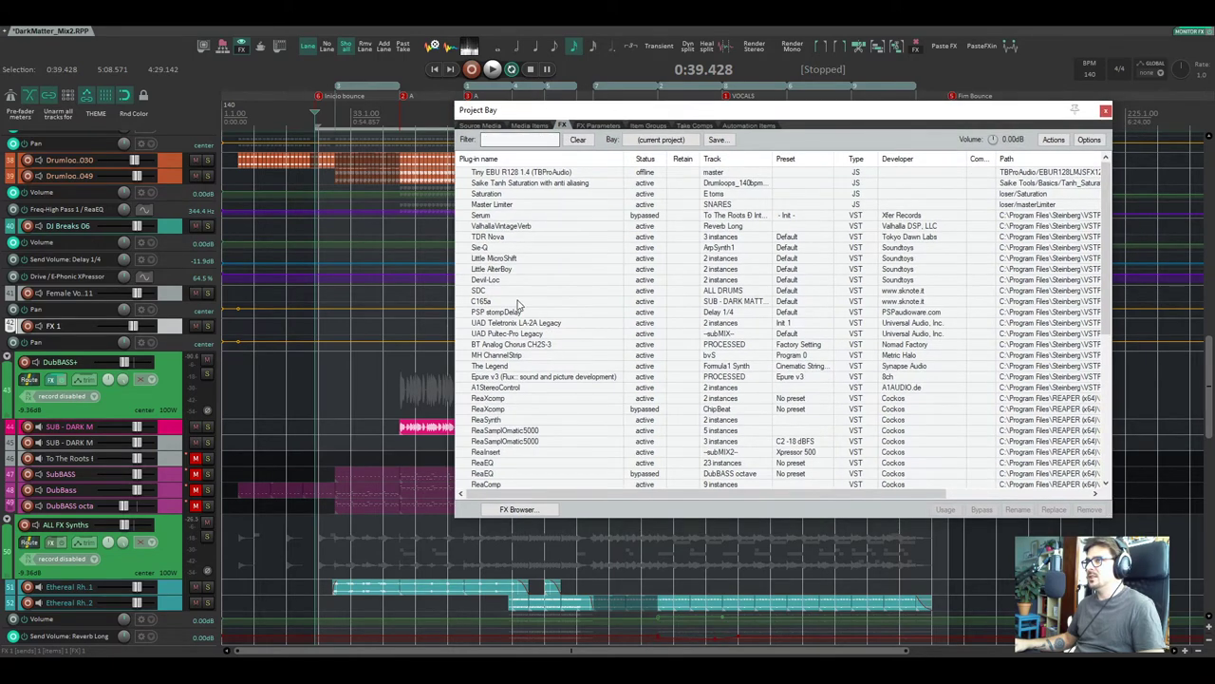
pyautogui.scroll(-8, 512, 293)
pyautogui.scroll(8, 512, 335)
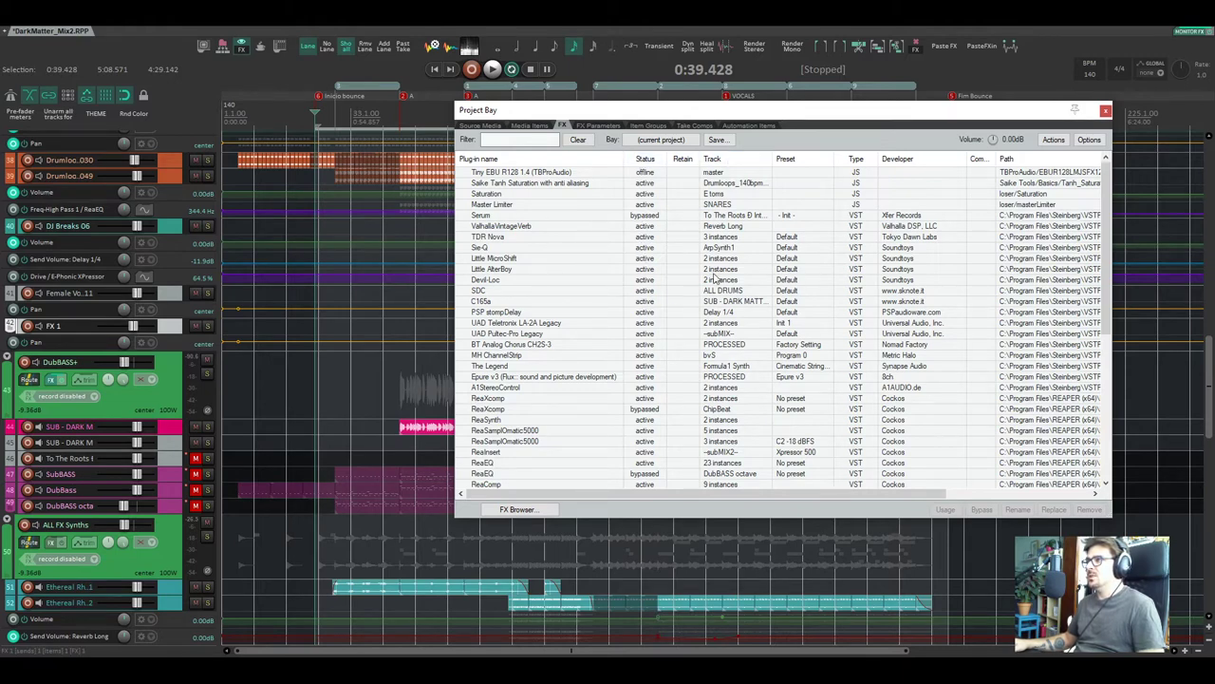
# Sort the Project Bay's FX list by track, by plug-in name and by developer.
pyautogui.click(719, 158)
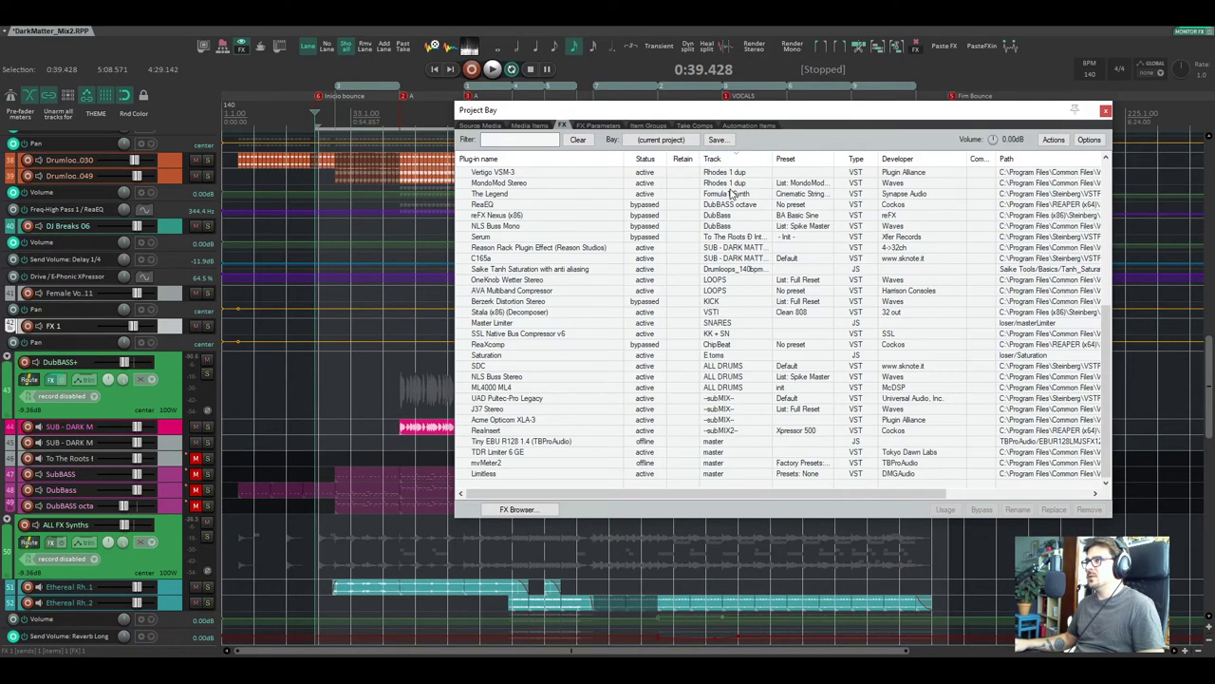
pyautogui.click(541, 159)
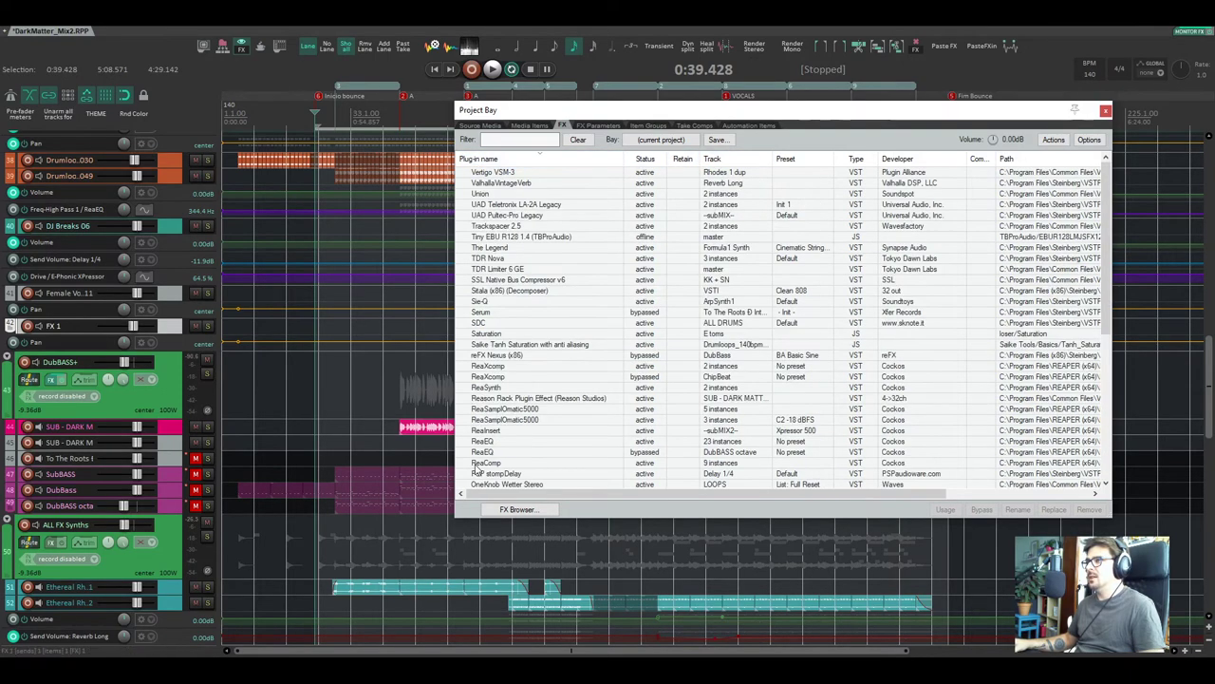
pyautogui.click(917, 158)
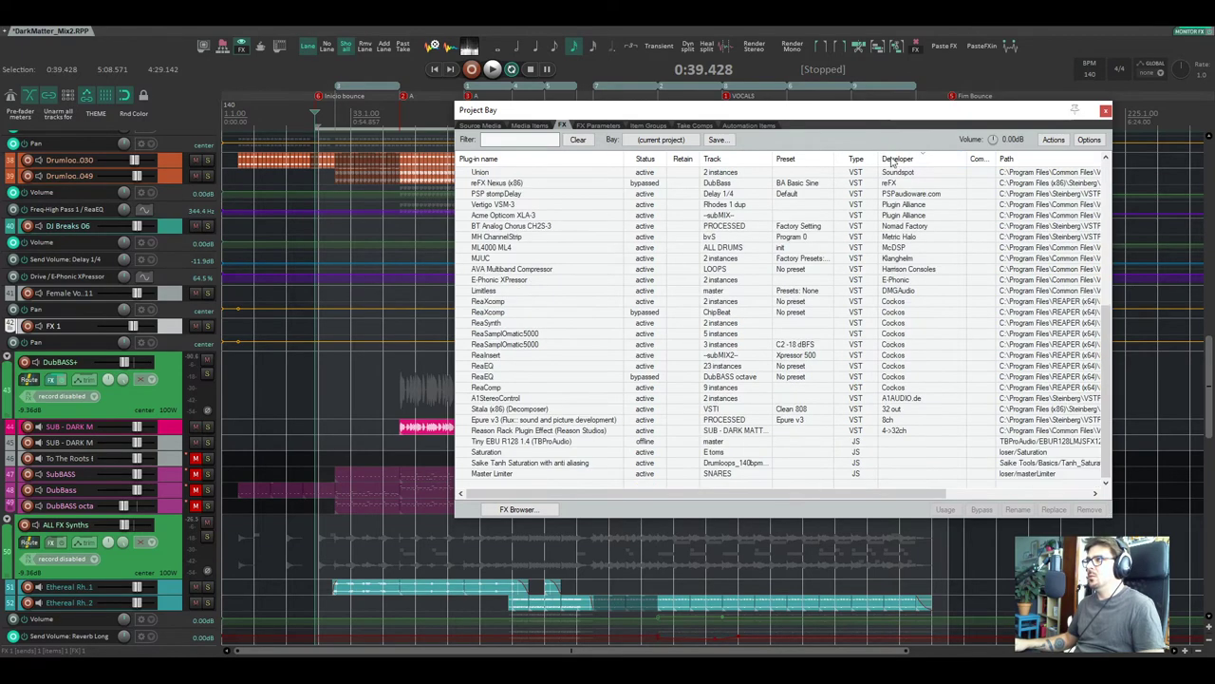
# Examine the plug-ins' file paths, select the ReaSamplOmatic5000 entry with the C2 -18 dBFS preset, and close the Project Bay.
pyautogui.moveTo(904, 121); pyautogui.dragTo(810, 128)
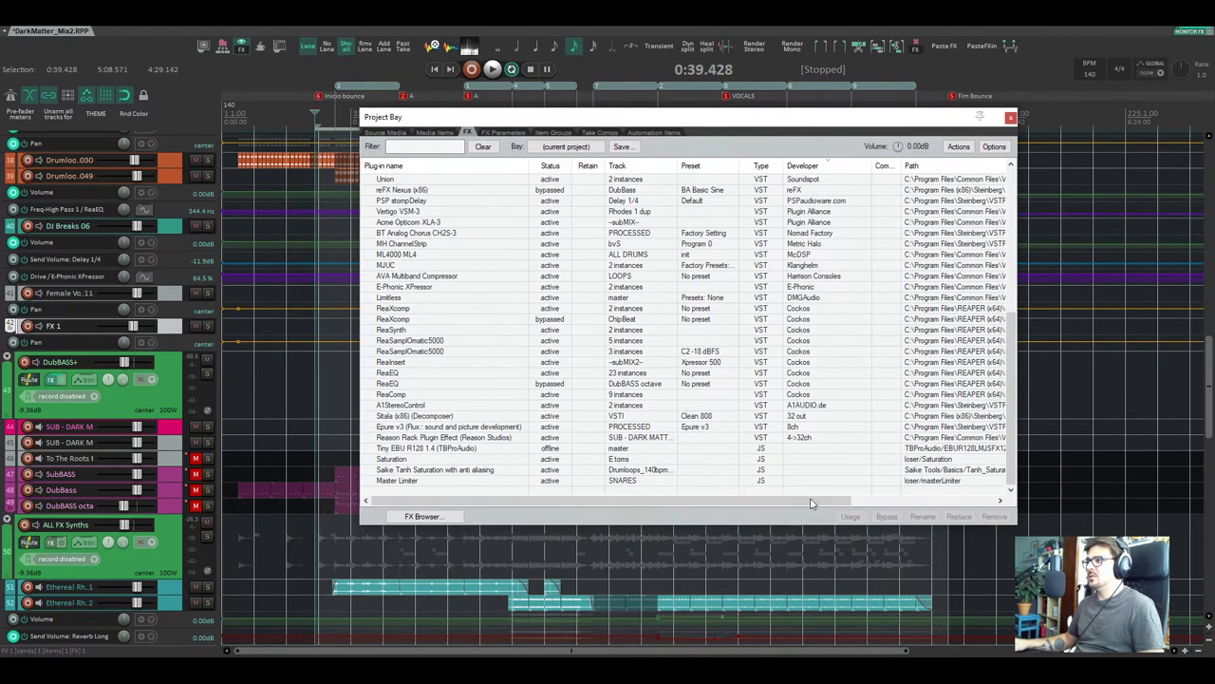
pyautogui.moveTo(811, 503); pyautogui.dragTo(954, 502)
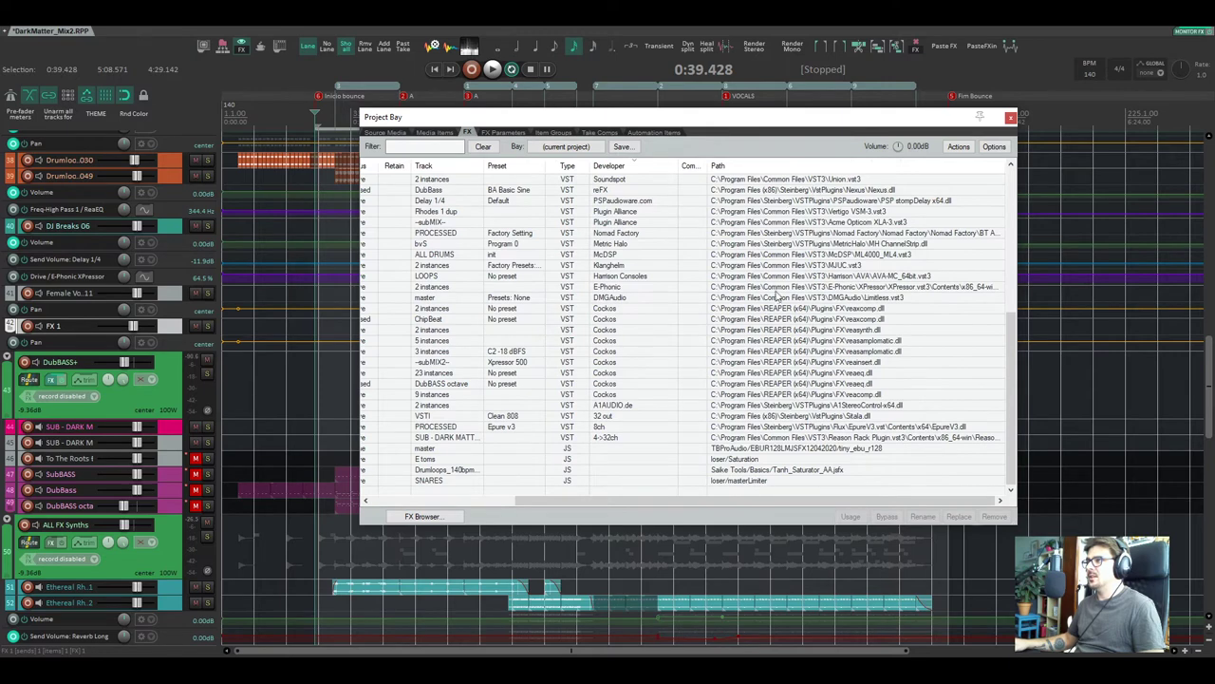
pyautogui.moveTo(683, 502); pyautogui.dragTo(536, 503)
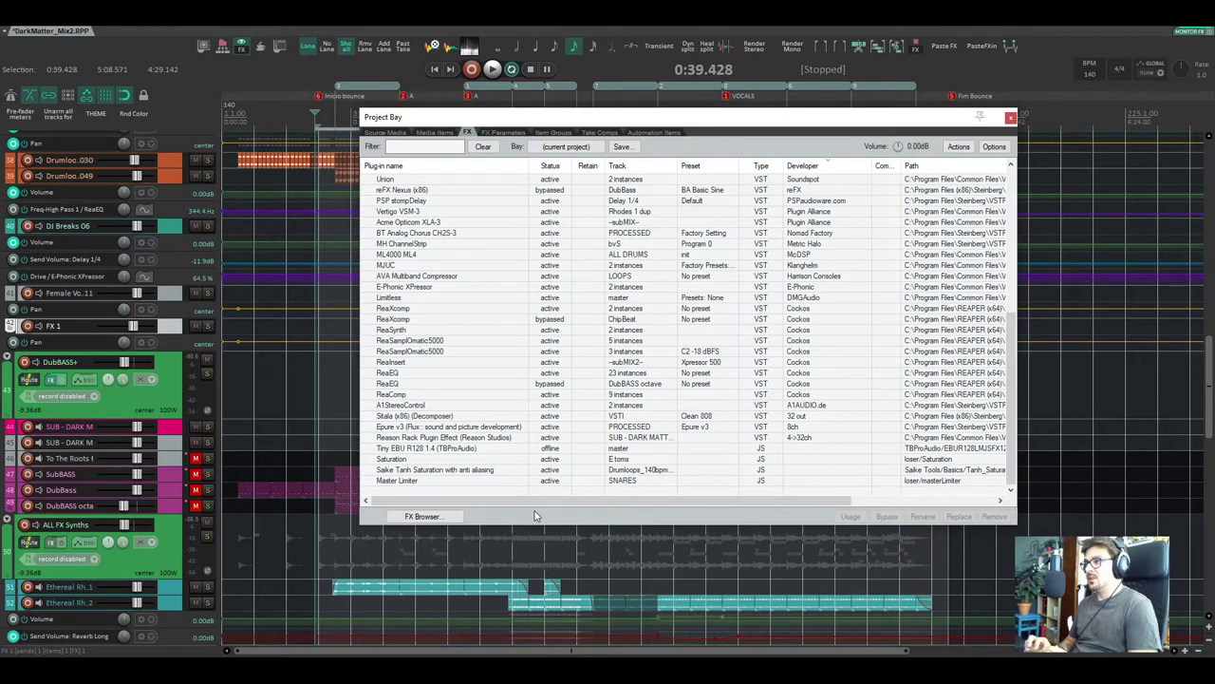
pyautogui.moveTo(536, 504); pyautogui.dragTo(718, 469)
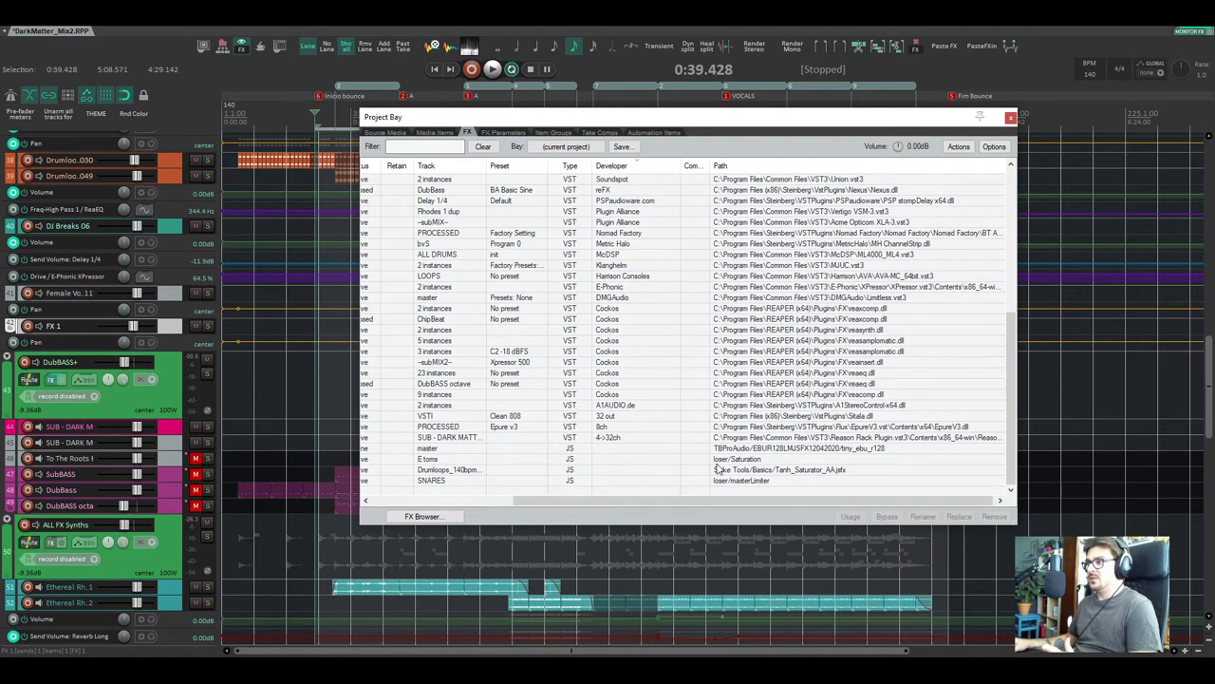
pyautogui.click(751, 353)
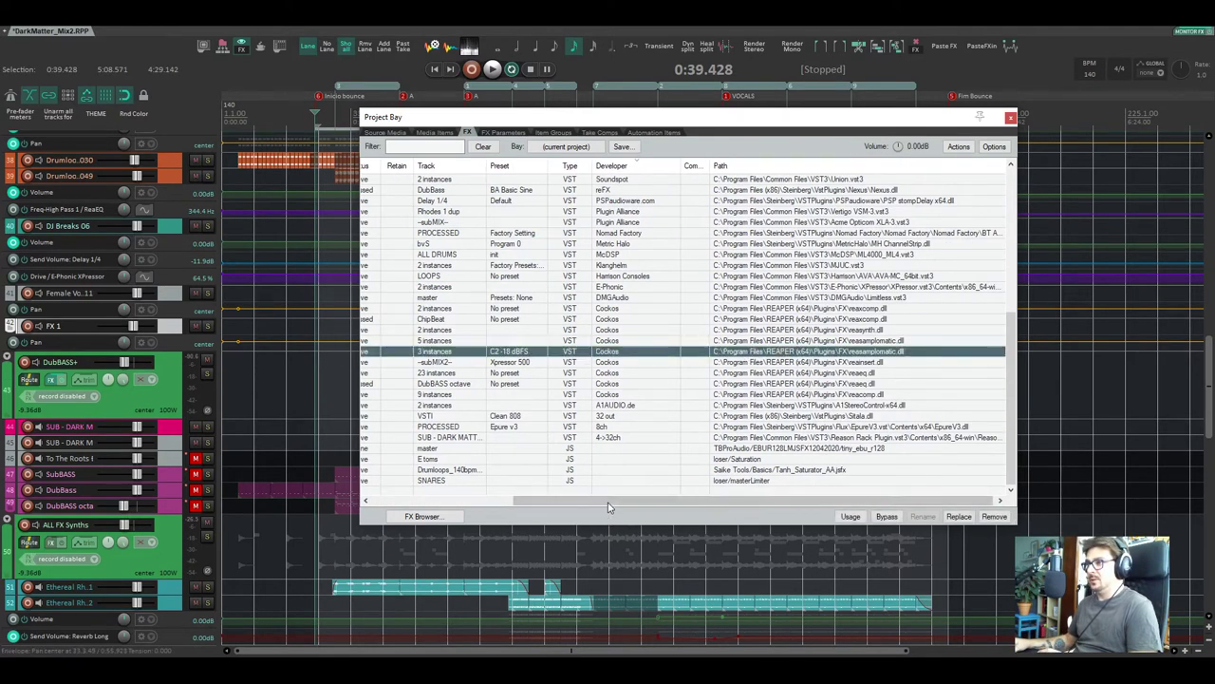
pyautogui.moveTo(608, 507); pyautogui.dragTo(727, 353)
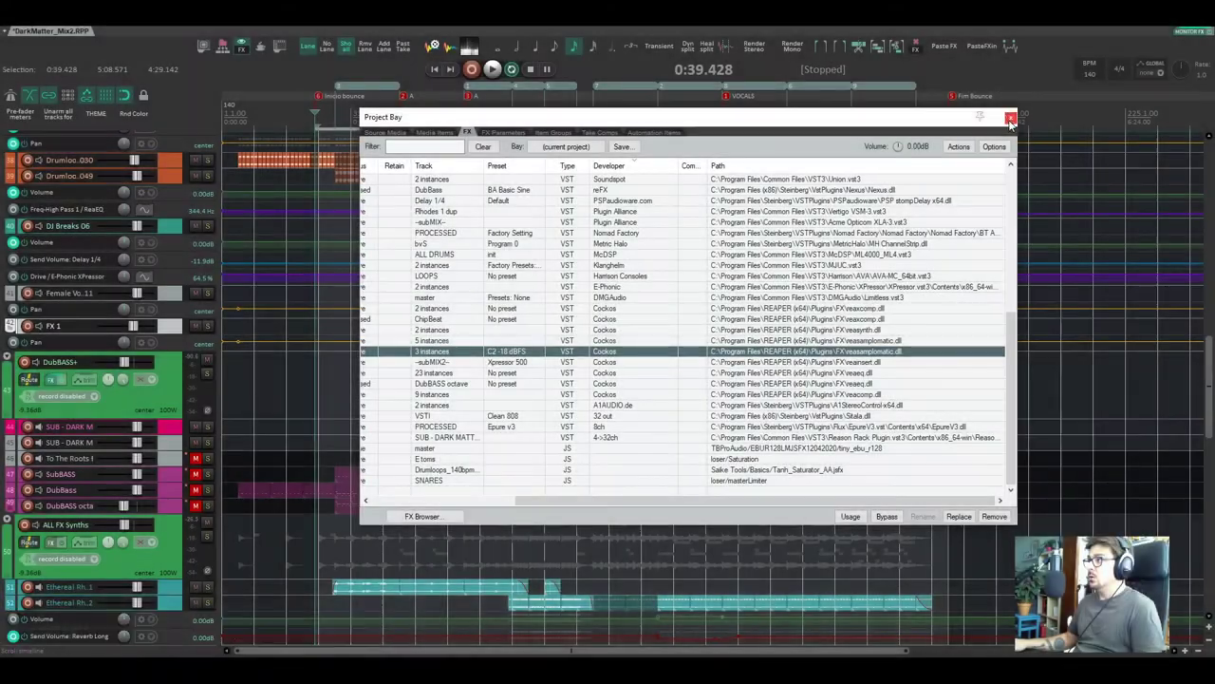
pyautogui.press('Escape')
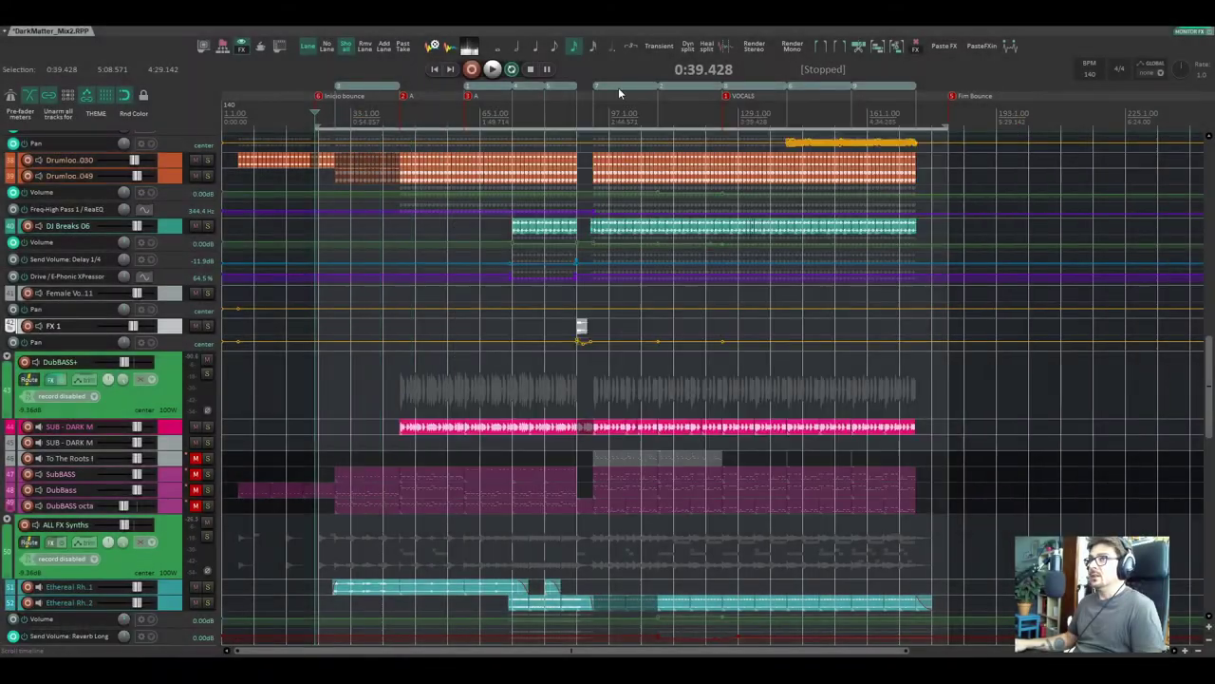
# Open the Track Manager over the arrangement and look through its full list of tracks.
pyautogui.click(31, 29)
pyautogui.moveTo(47, 29)
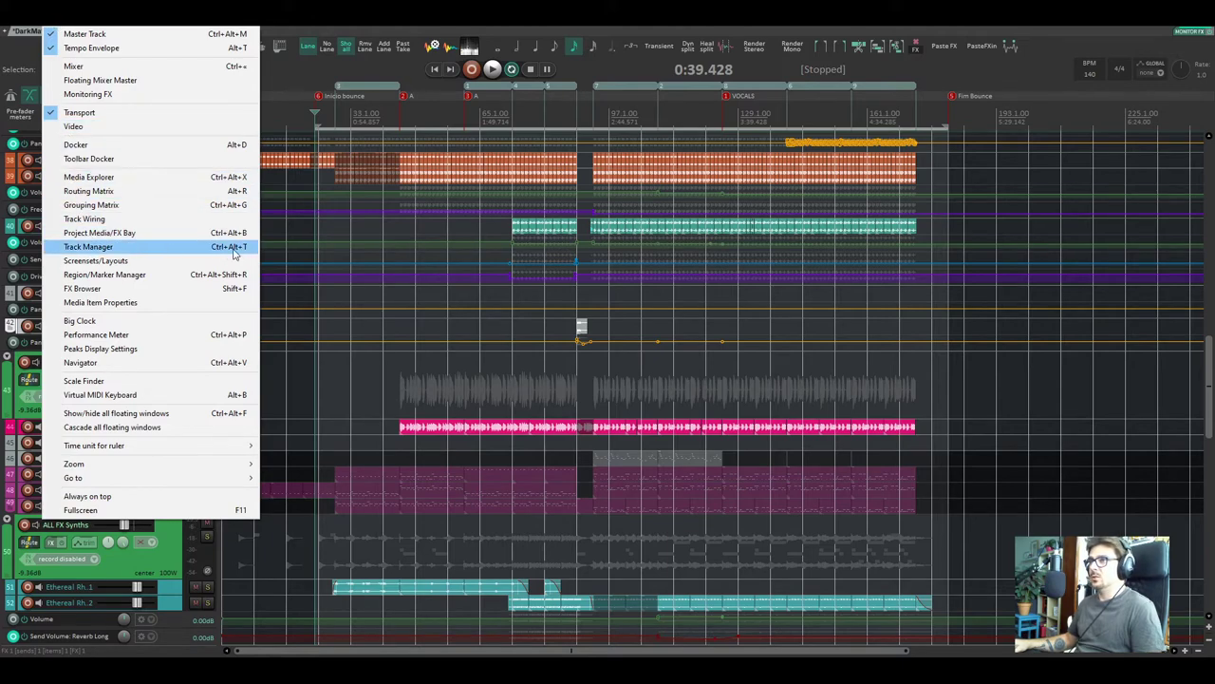
pyautogui.click(108, 250)
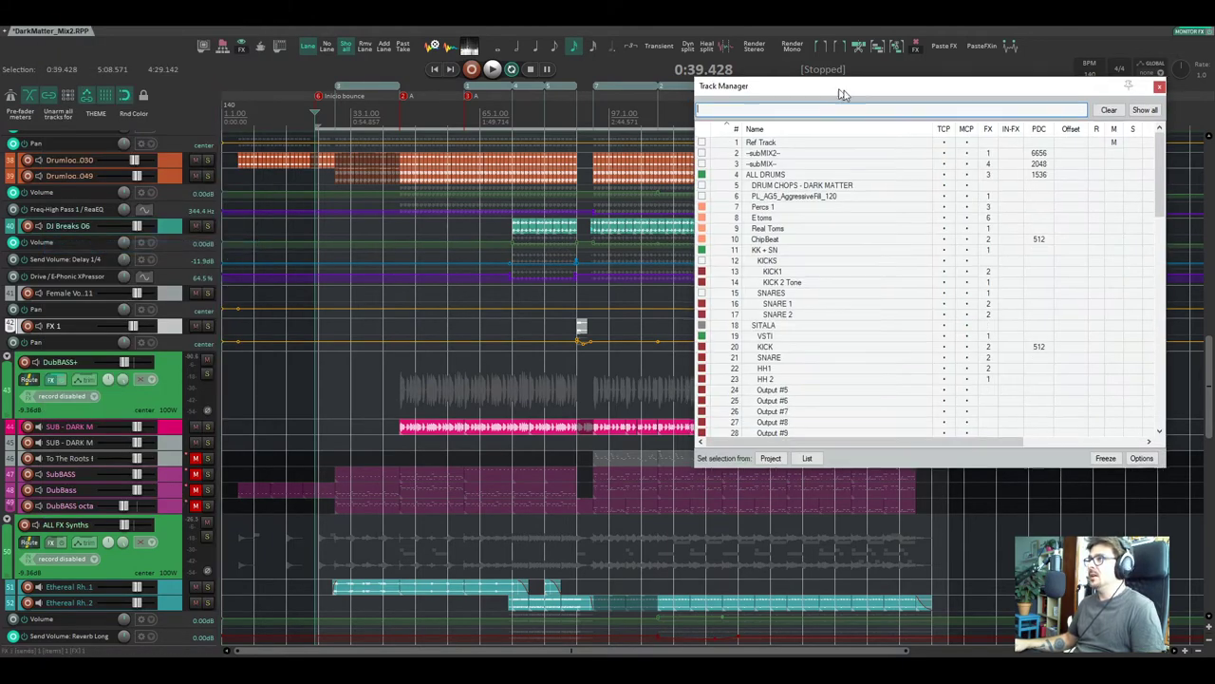
pyautogui.scroll(-10, 824, 320)
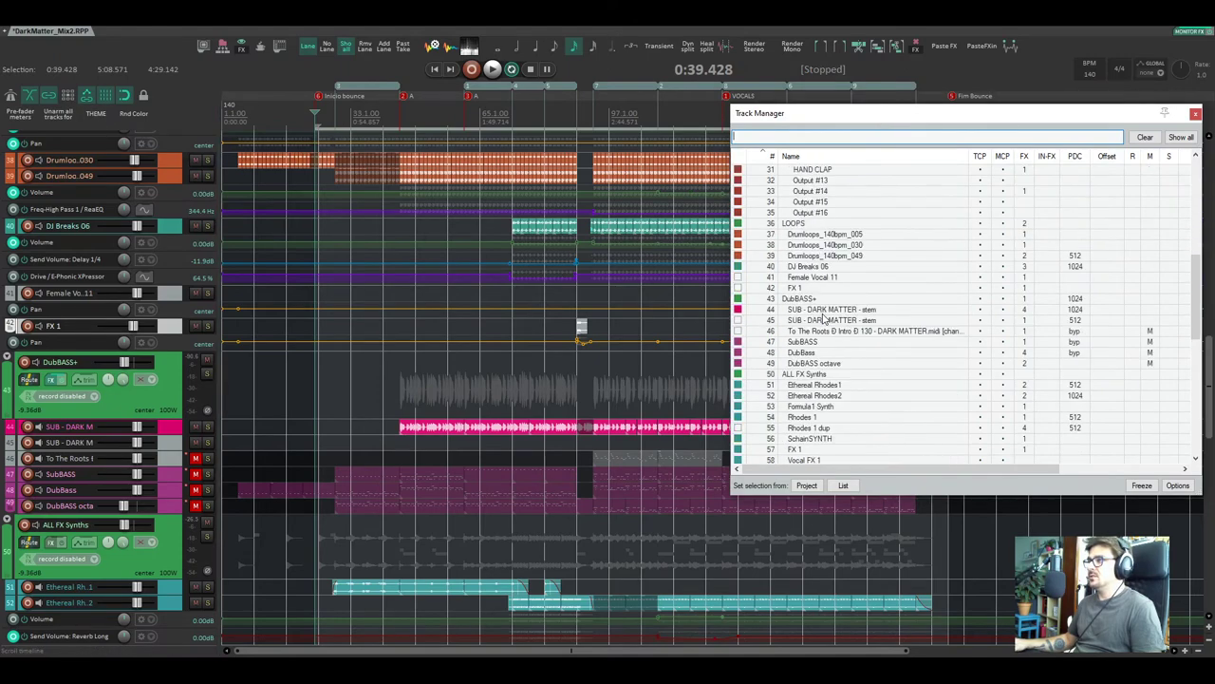
pyautogui.scroll(-8, 824, 319)
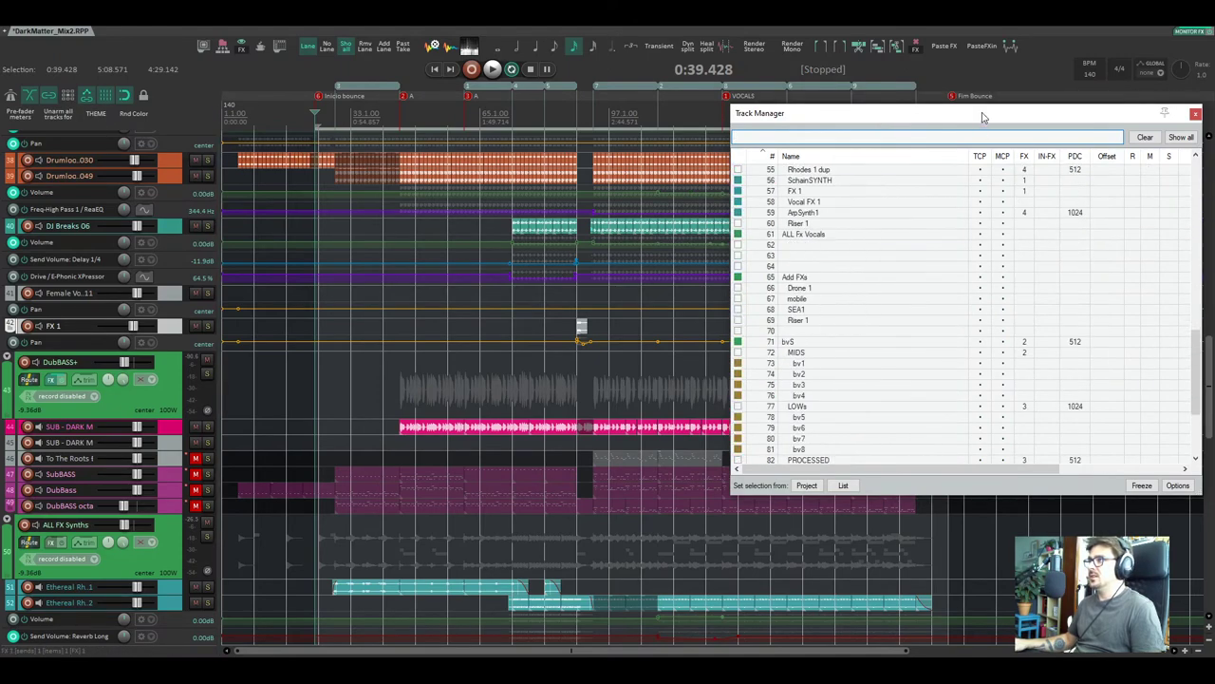
pyautogui.moveTo(983, 117); pyautogui.dragTo(788, 119)
pyautogui.scroll(18, 683, 285)
pyautogui.scroll(4, 417, 237)
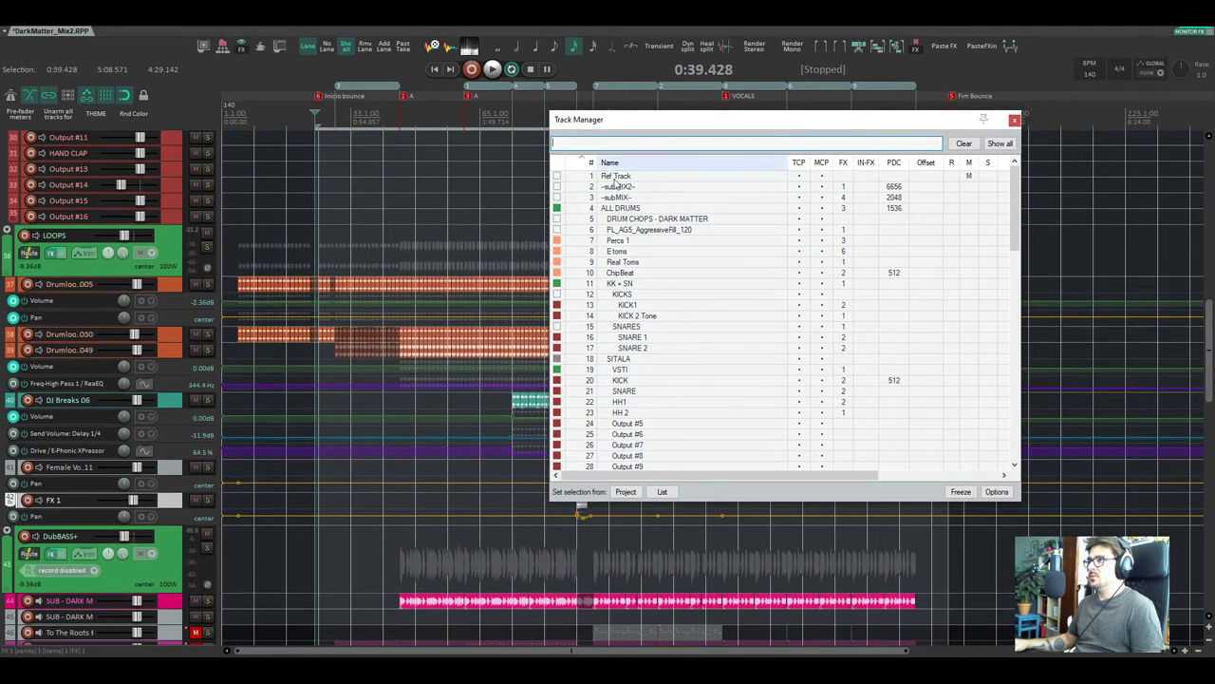
# Locate the SNARE 2, HH 2 and Ref Track tracks in the arrangement from the Track Manager.
pyautogui.doubleClick(622, 176)
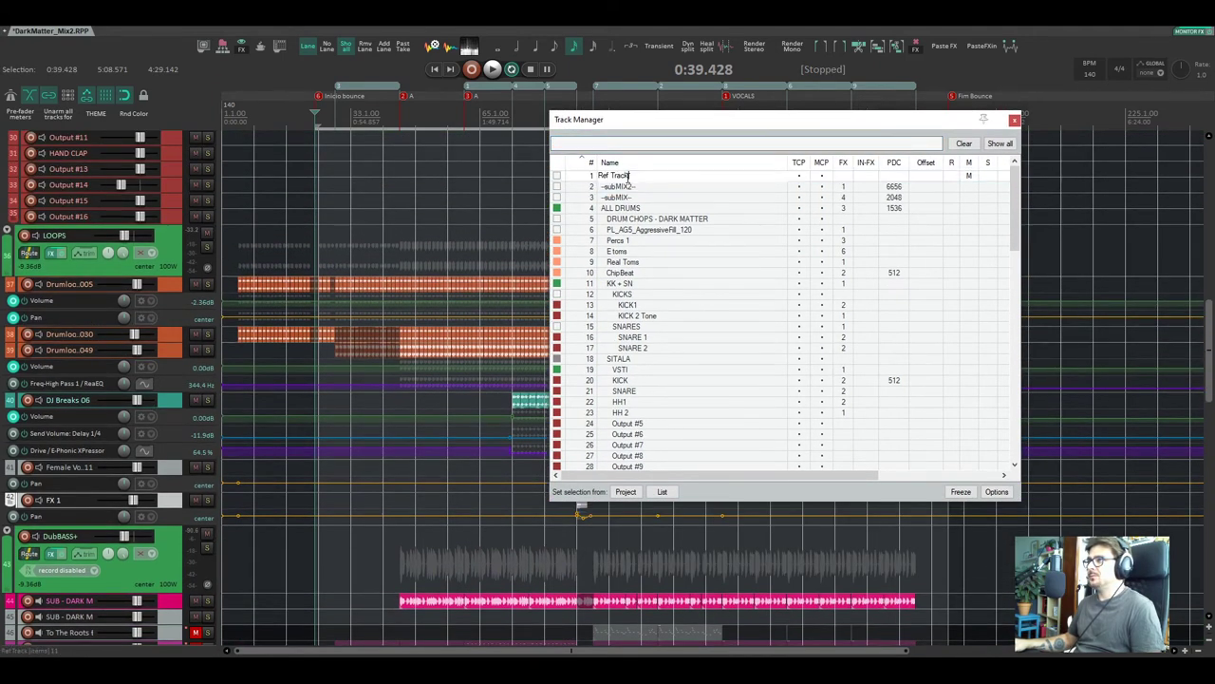
pyautogui.press('Return')
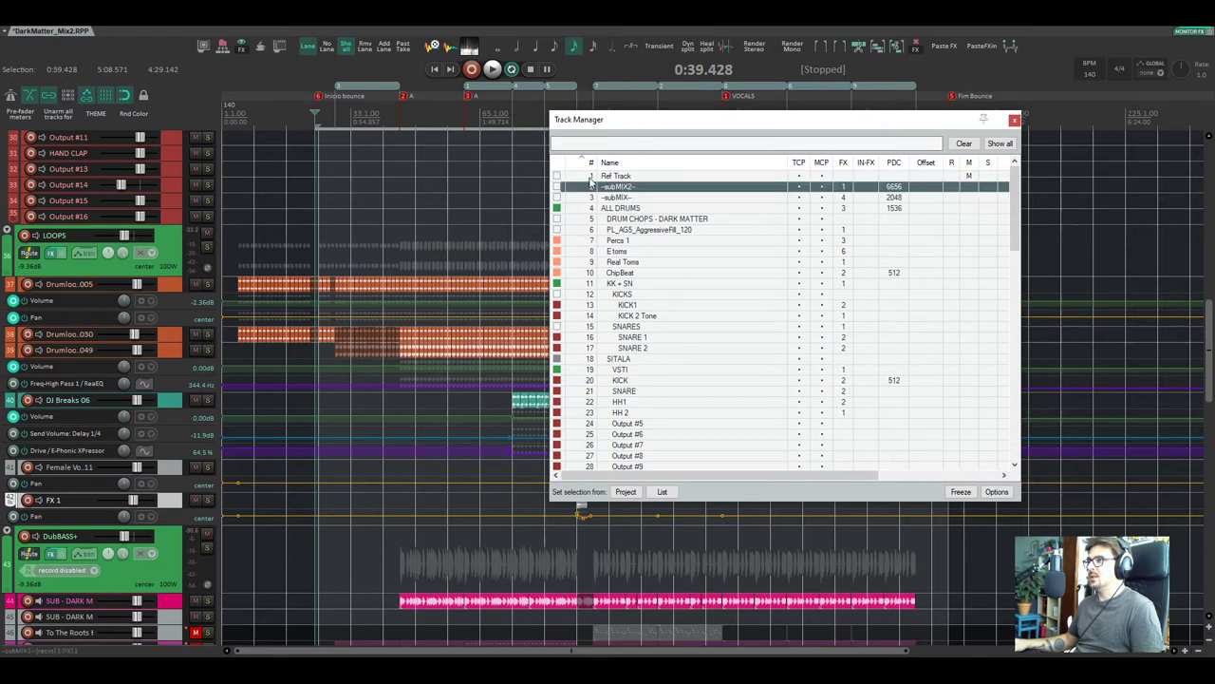
pyautogui.click(589, 349)
pyautogui.click(589, 413)
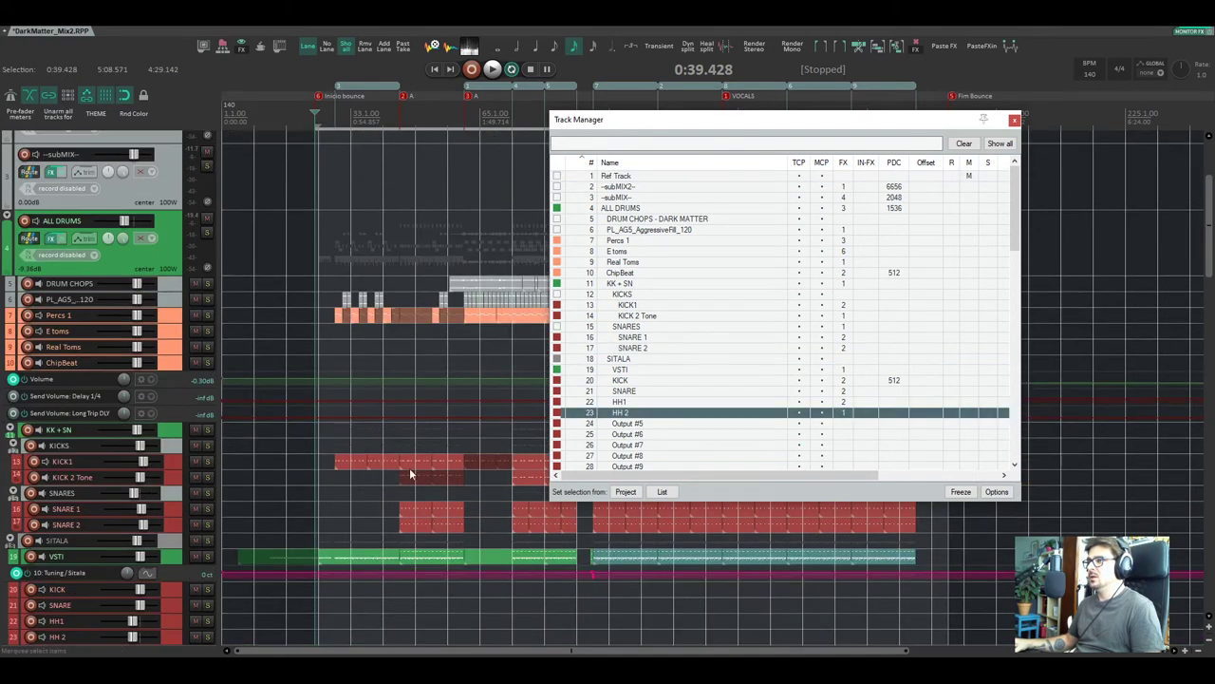
pyautogui.scroll(-20, 969, 314)
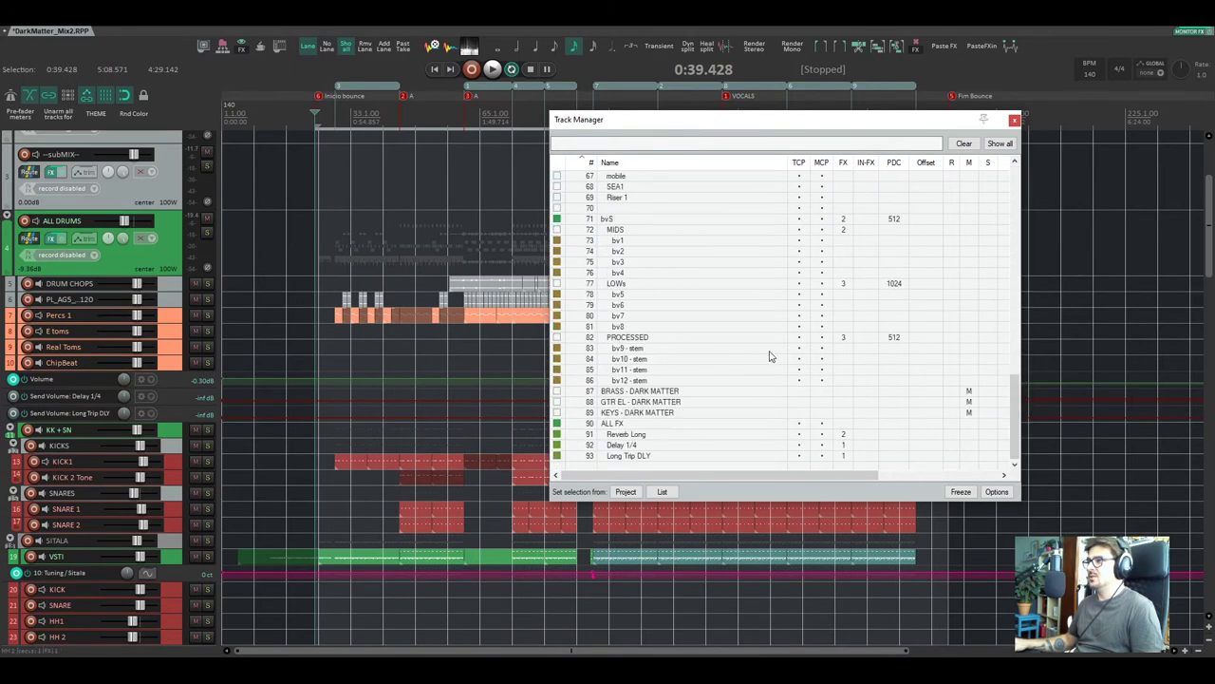
pyautogui.scroll(20, 770, 356)
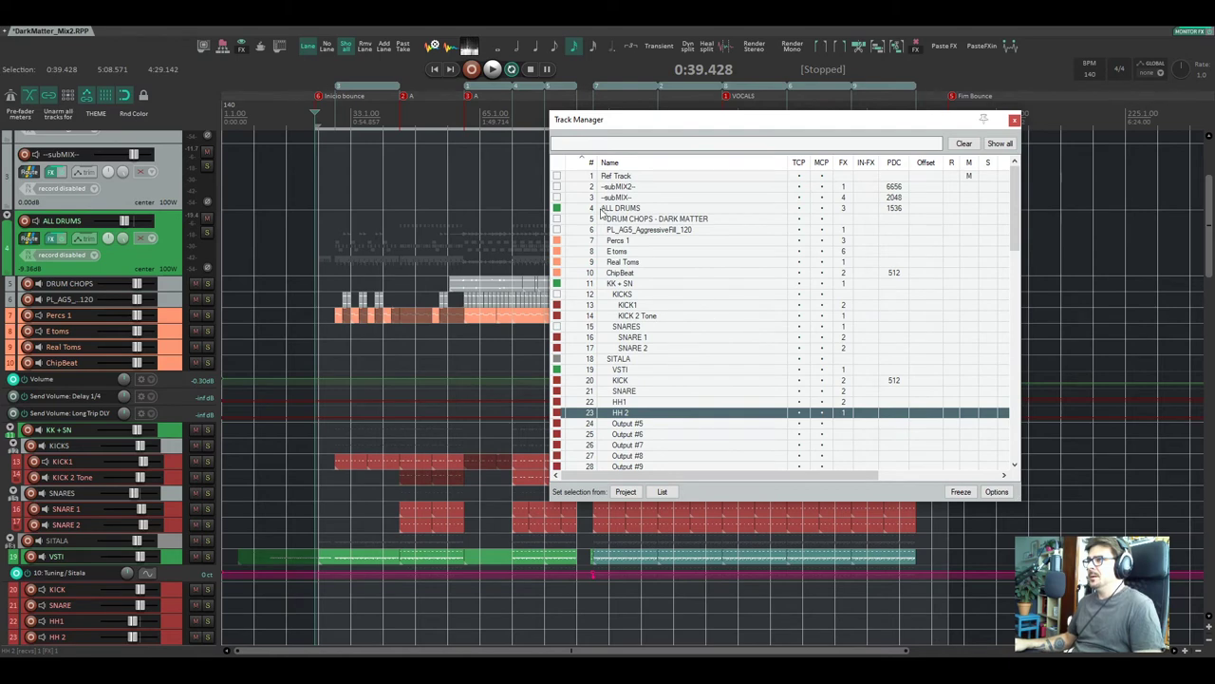
pyautogui.click(622, 177)
pyautogui.click(593, 181)
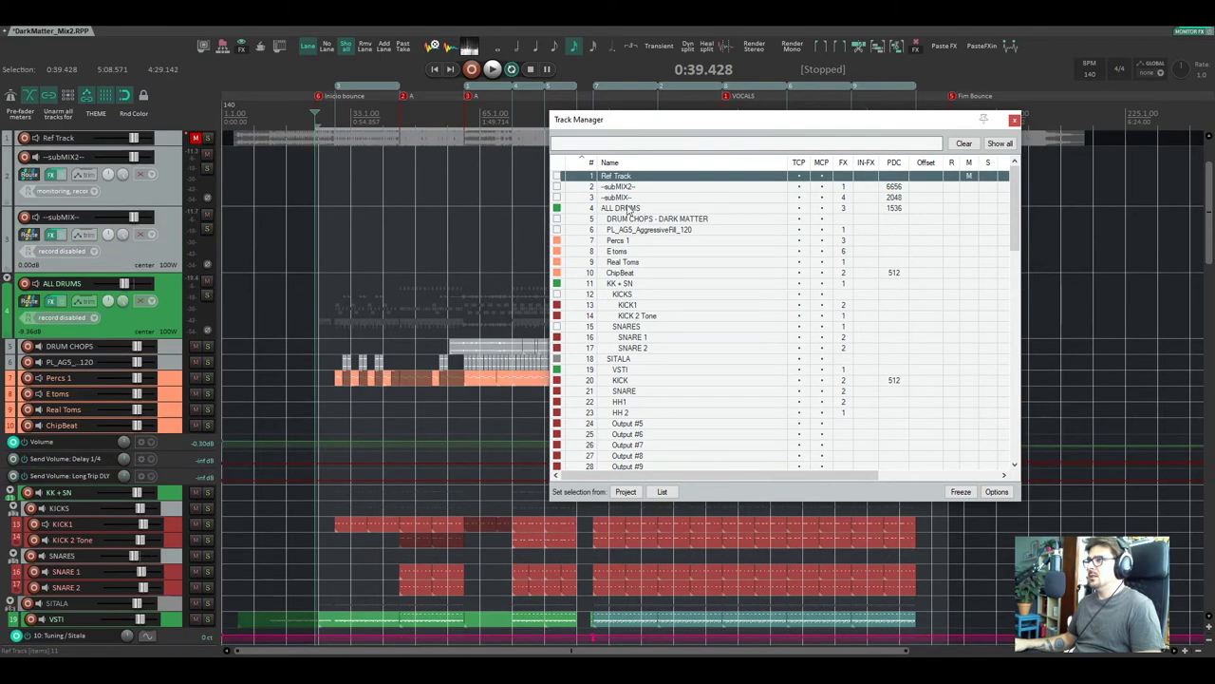
# Hide the Ref Track in the track control panel, show it again, and increase its track height.
pyautogui.click(798, 177)
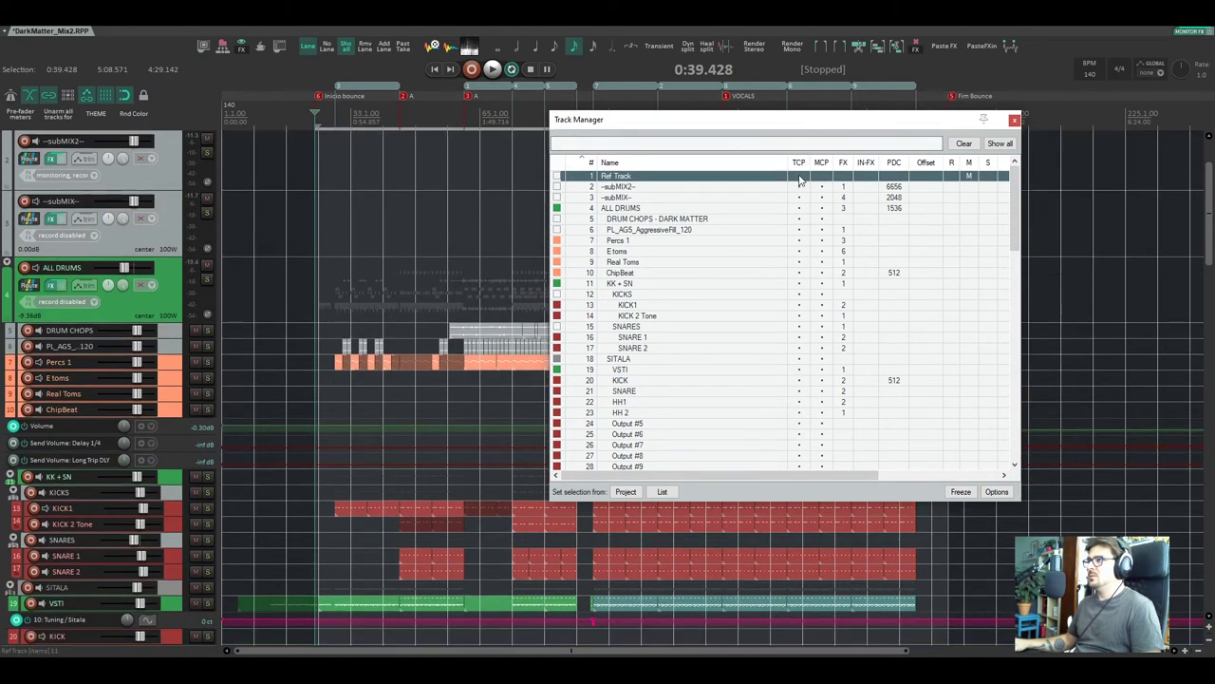
pyautogui.click(801, 178)
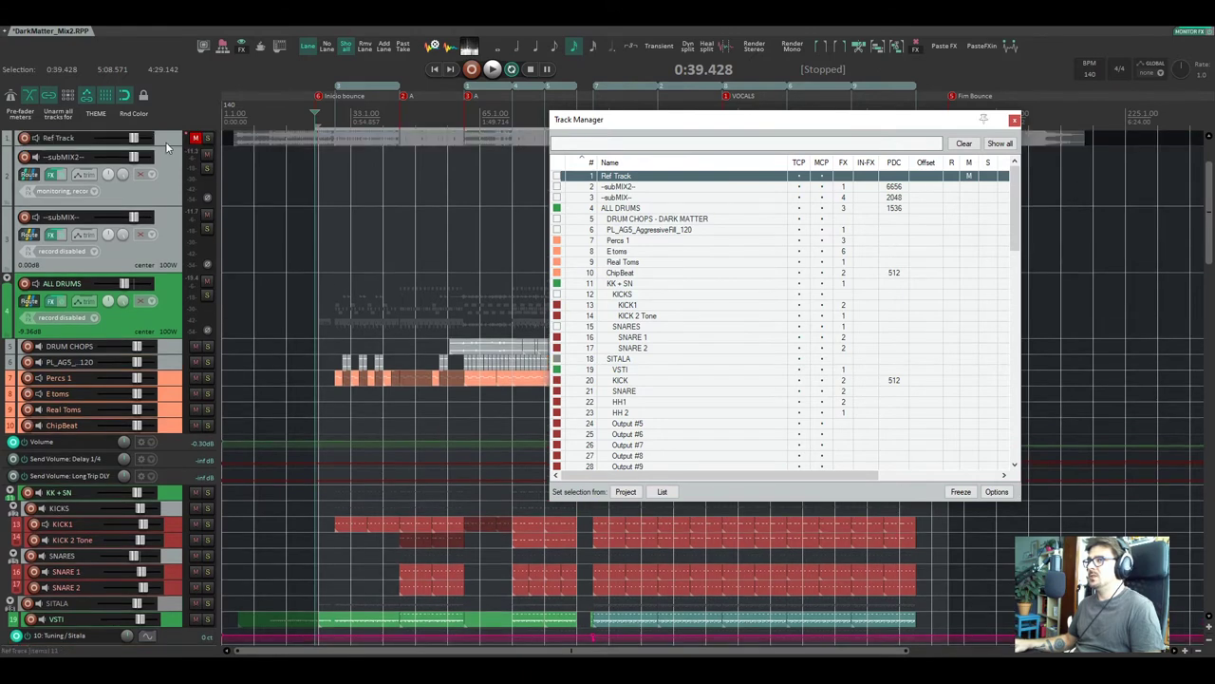
pyautogui.moveTo(166, 142); pyautogui.dragTo(165, 173)
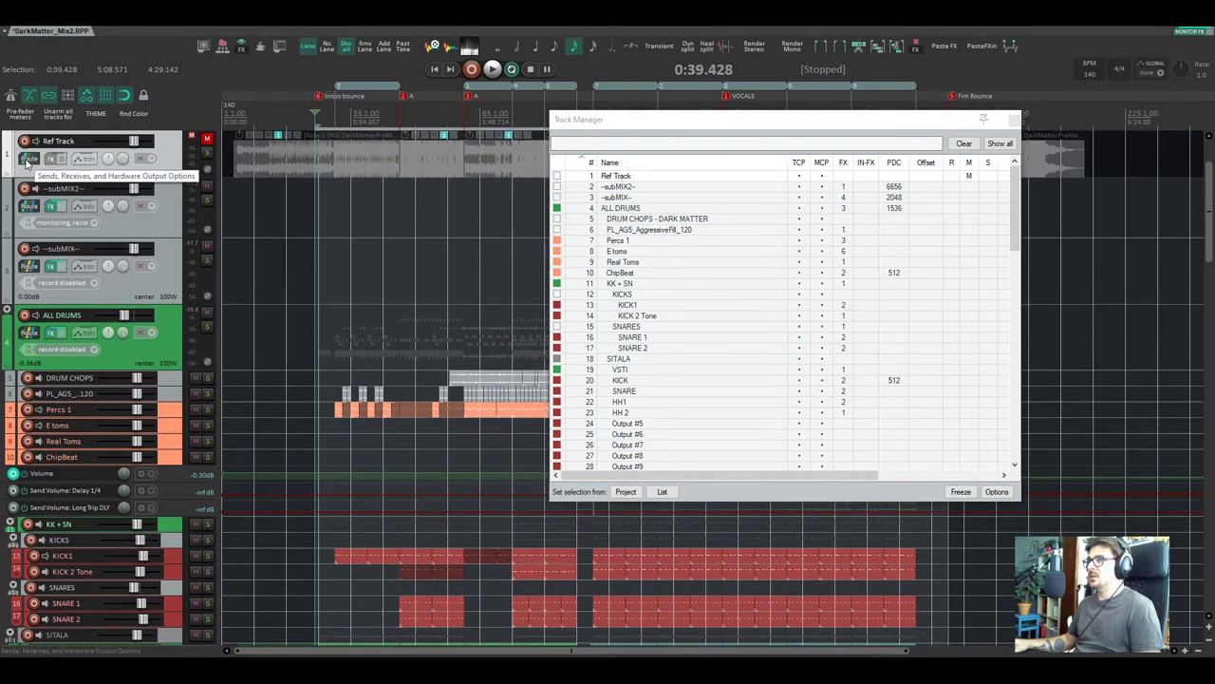
pyautogui.click(29, 159)
pyautogui.click(612, 138)
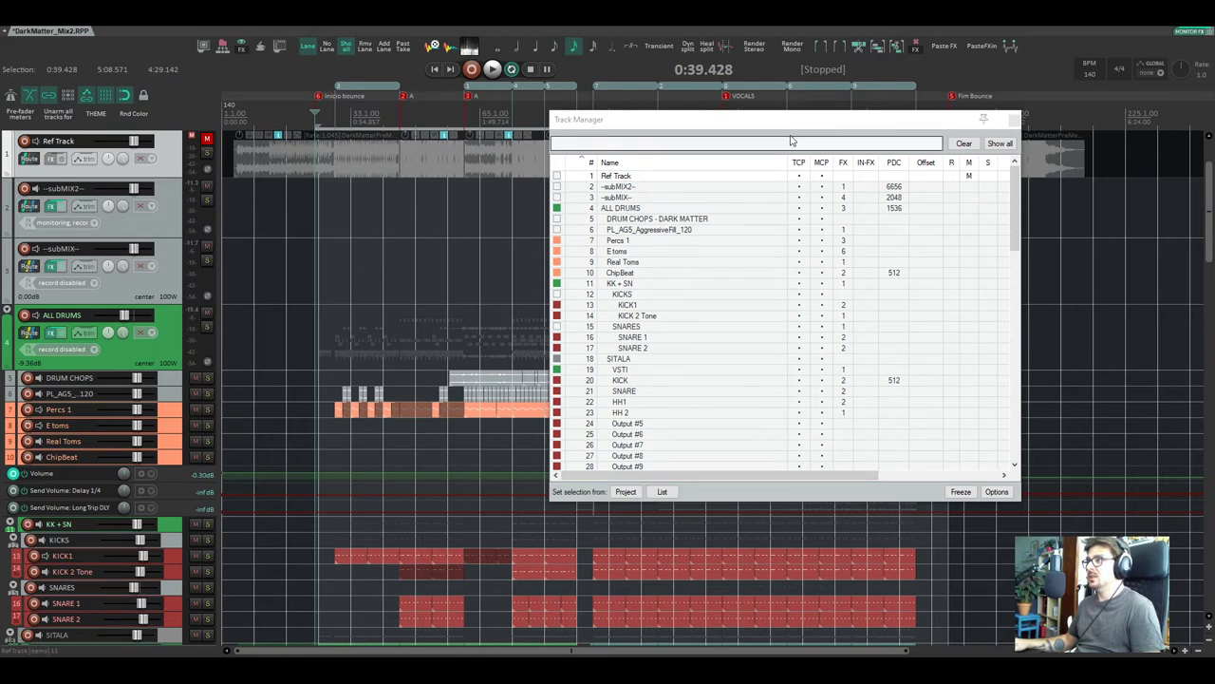
# Select ALL DRUMS in the Track Manager and examine its further columns, including Lock, Height Lock, MIDI and Freeze.
pyautogui.moveTo(793, 121); pyautogui.dragTo(750, 127)
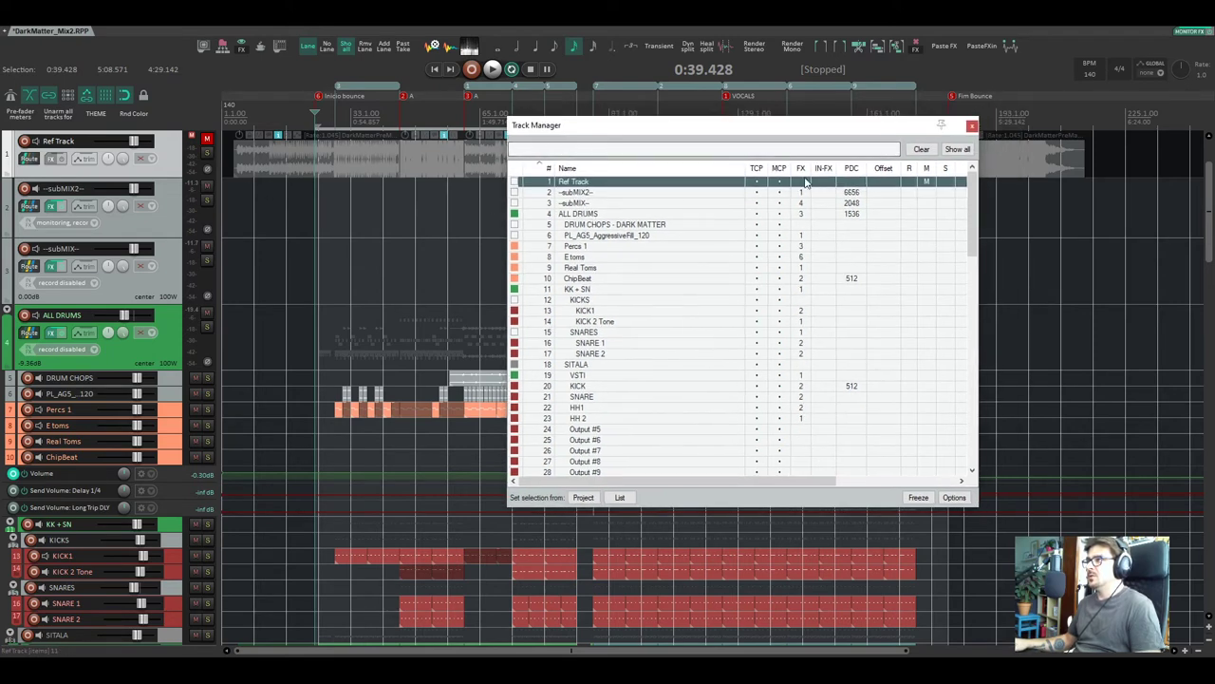
pyautogui.click(583, 213)
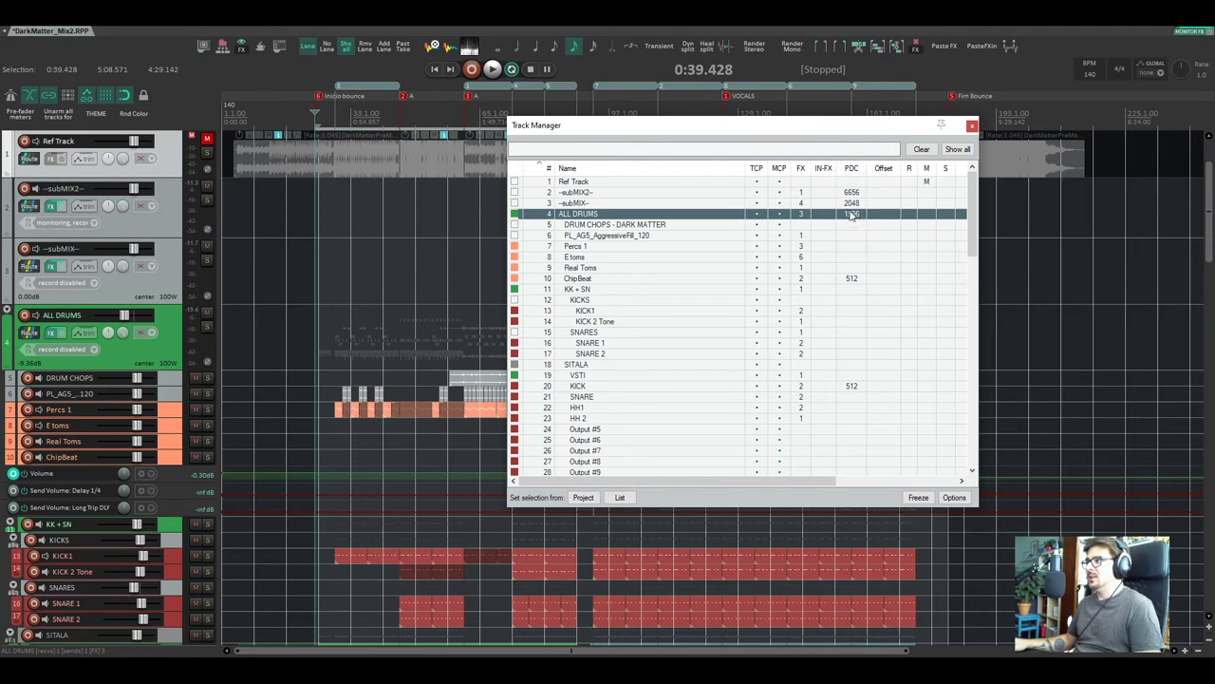
pyautogui.hscroll(5, 836, 427)
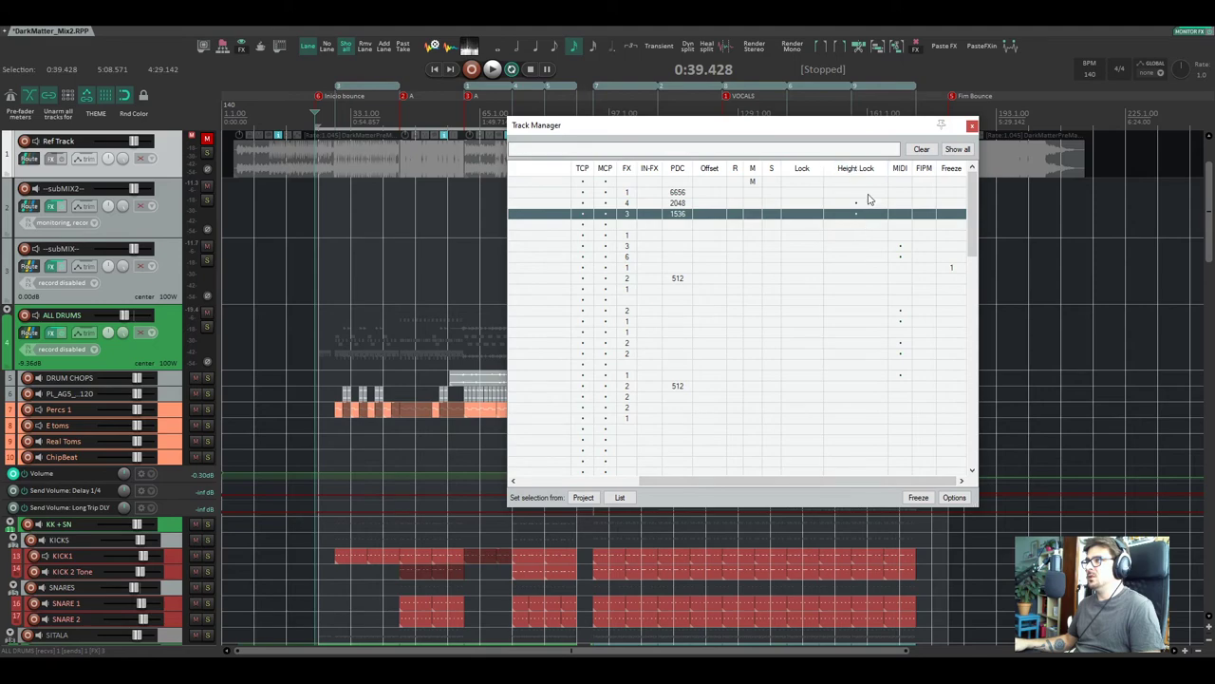
# Select the --subMIX-- track and enlarge the tracks vertically to check the height-locked tracks against the others.
pyautogui.click(154, 218)
pyautogui.click(156, 273)
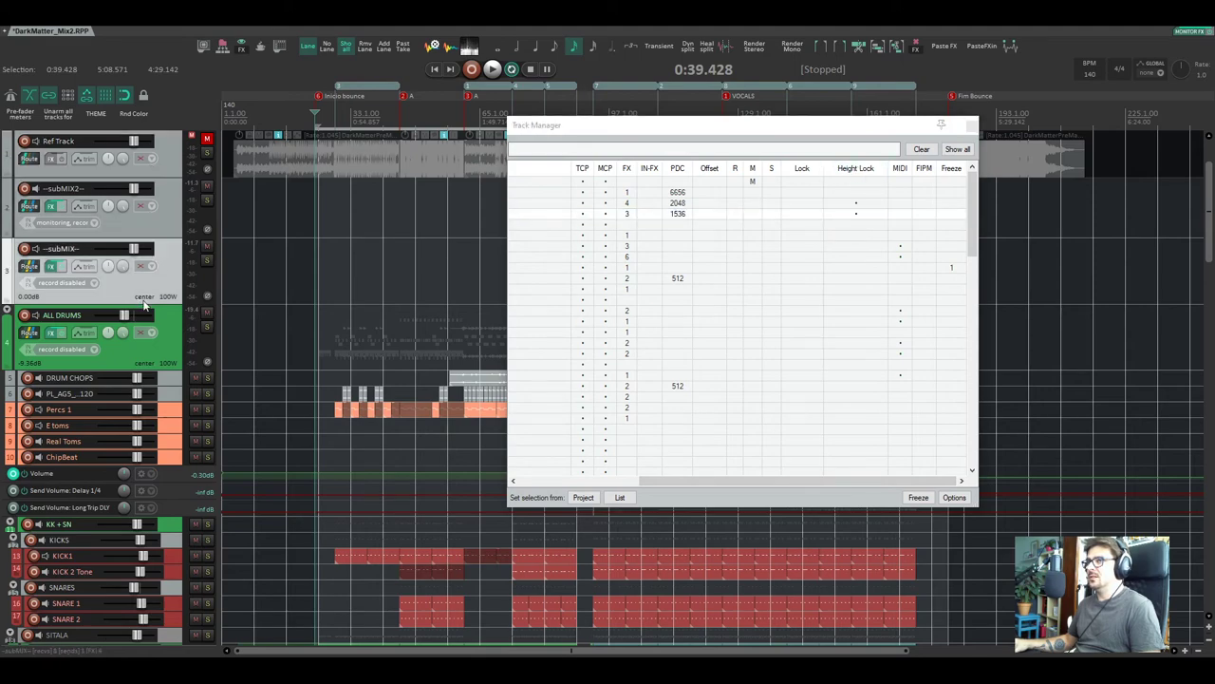
pyautogui.scroll(4, 157, 332)
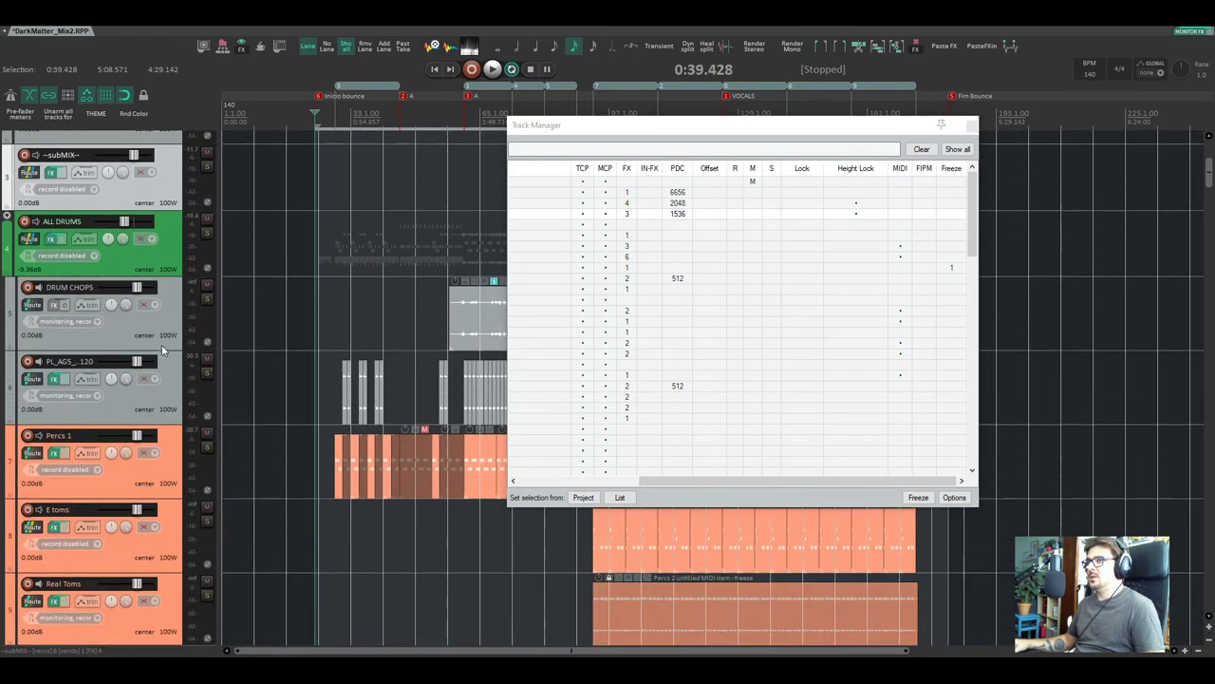
# Shrink the tracks vertically and examine the height-locked folder tracks from ALL DRUMS through LOOPS, DubBASS+ and ALL FX Synths to ALL Fx Vocals.
pyautogui.scroll(-3, 161, 352)
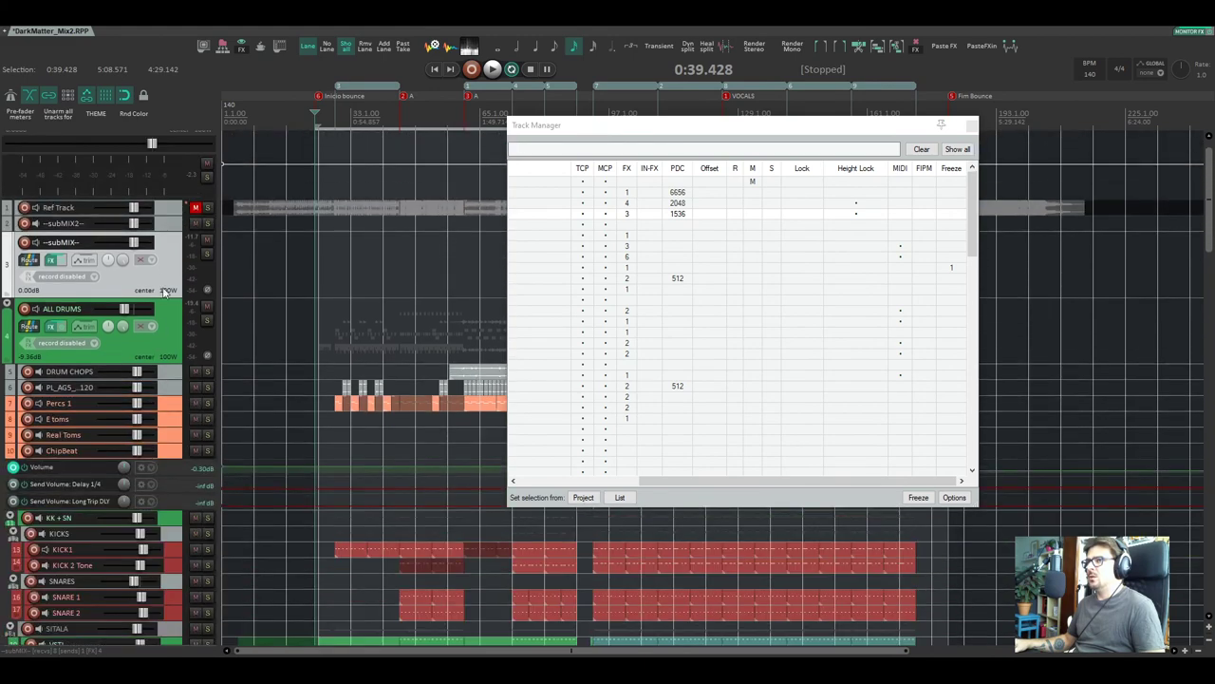
pyautogui.scroll(-3, 169, 399)
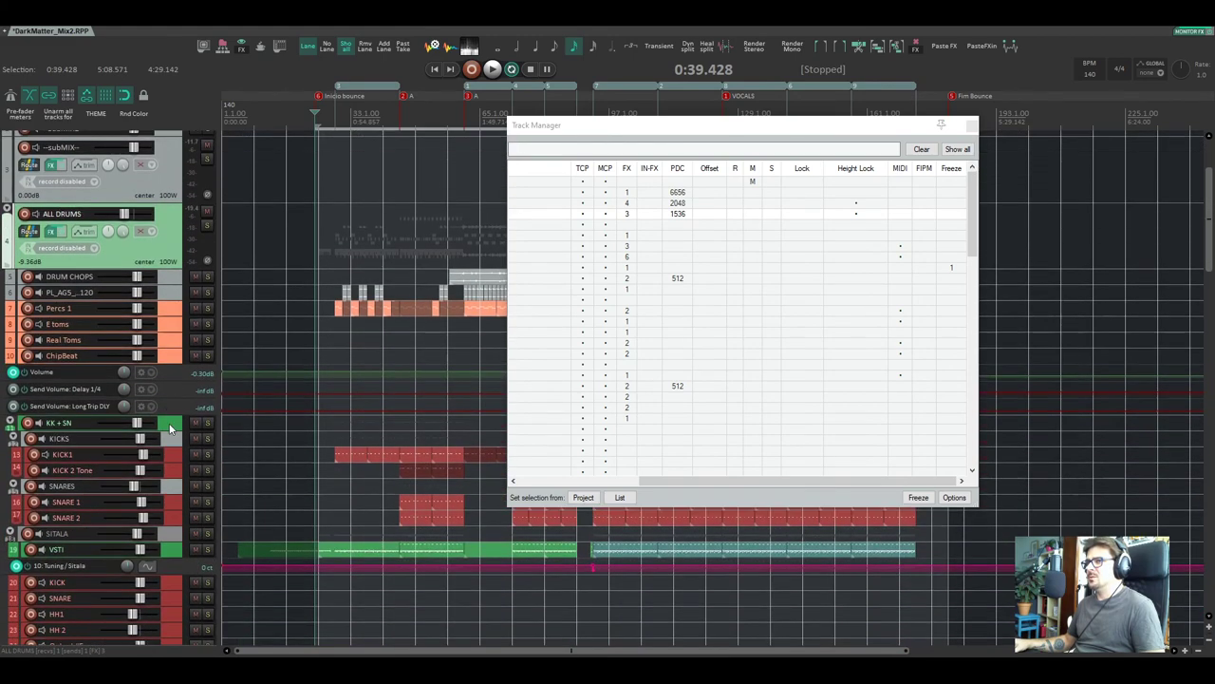
pyautogui.scroll(-3, 169, 427)
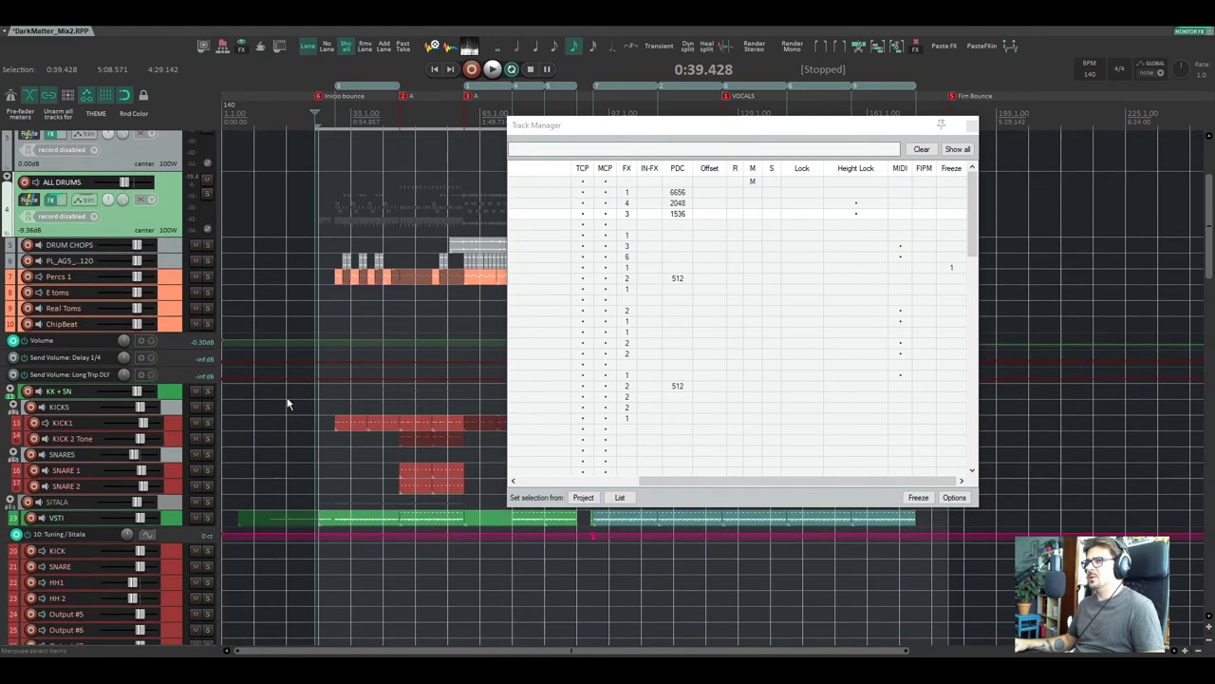
pyautogui.scroll(-10, 290, 404)
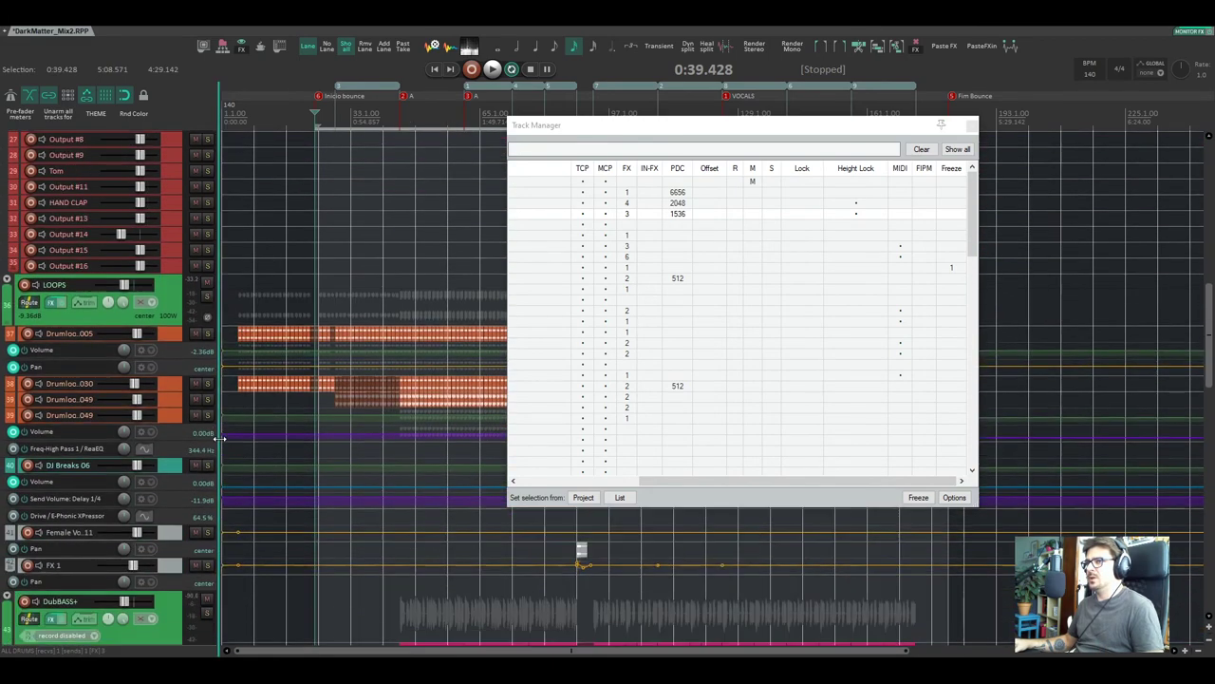
pyautogui.scroll(-15, 218, 432)
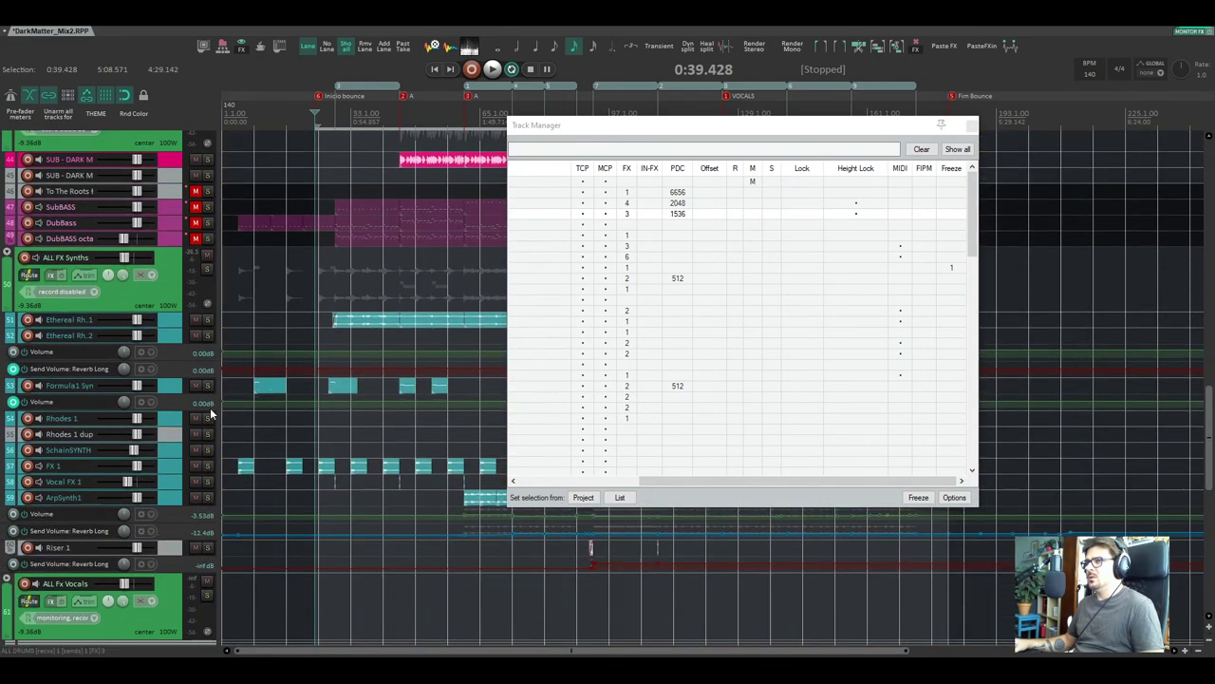
pyautogui.scroll(-3, 213, 408)
pyautogui.scroll(8, 224, 399)
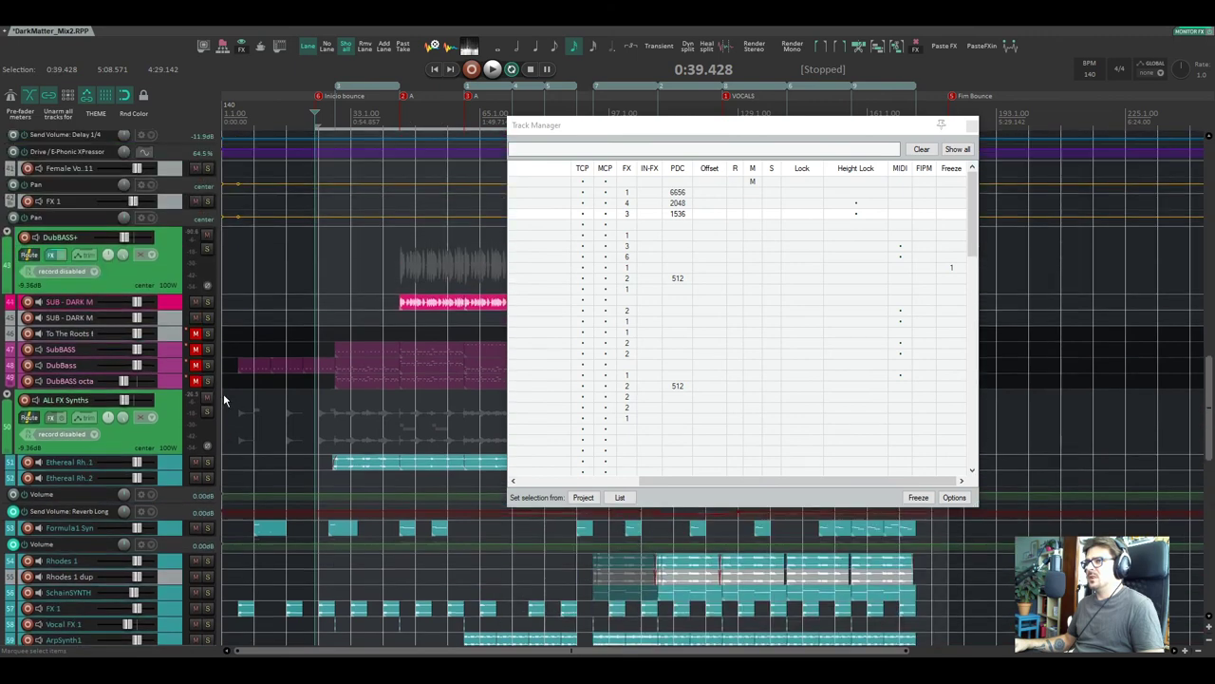